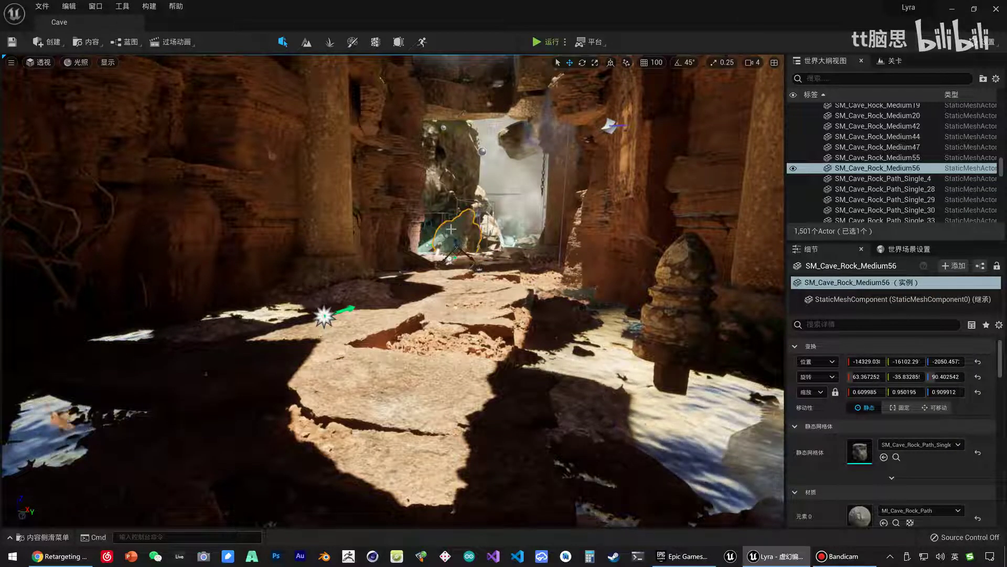
Launch Quixel Bridge from the content sources list and enlarge its window.
key(ctrl+space)
click(99, 46)
click(106, 159)
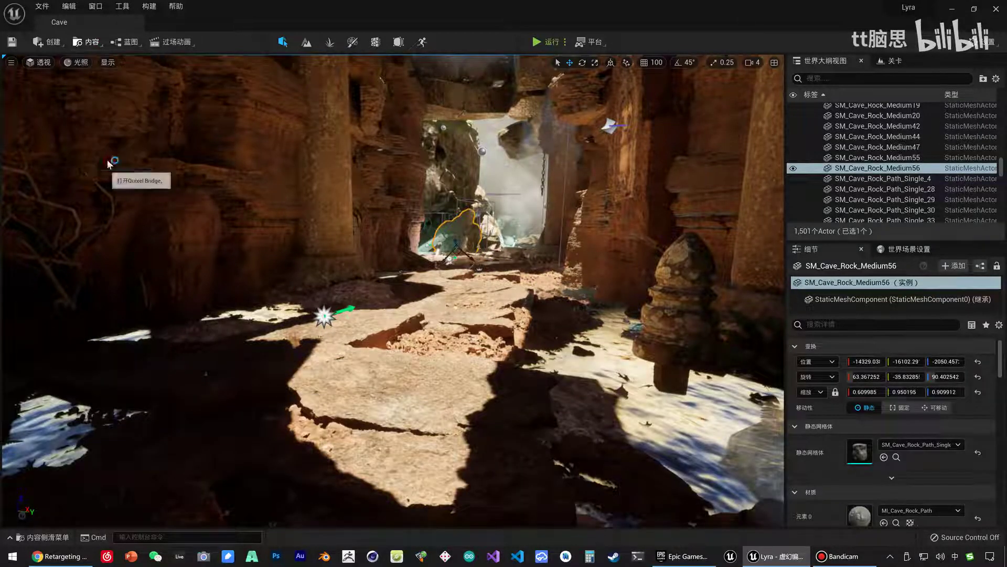
drag(446, 164, 359, 112)
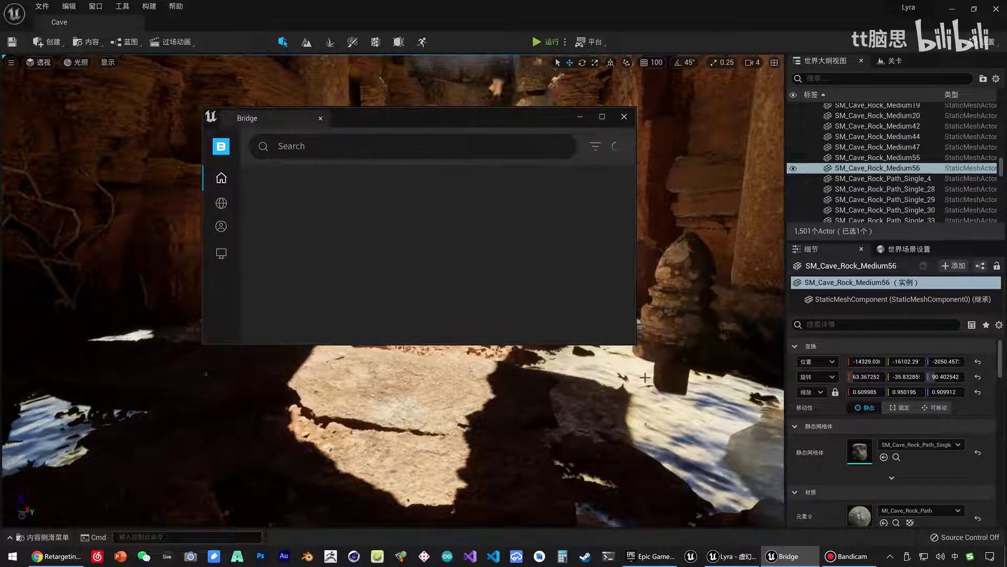
drag(650, 354, 803, 506)
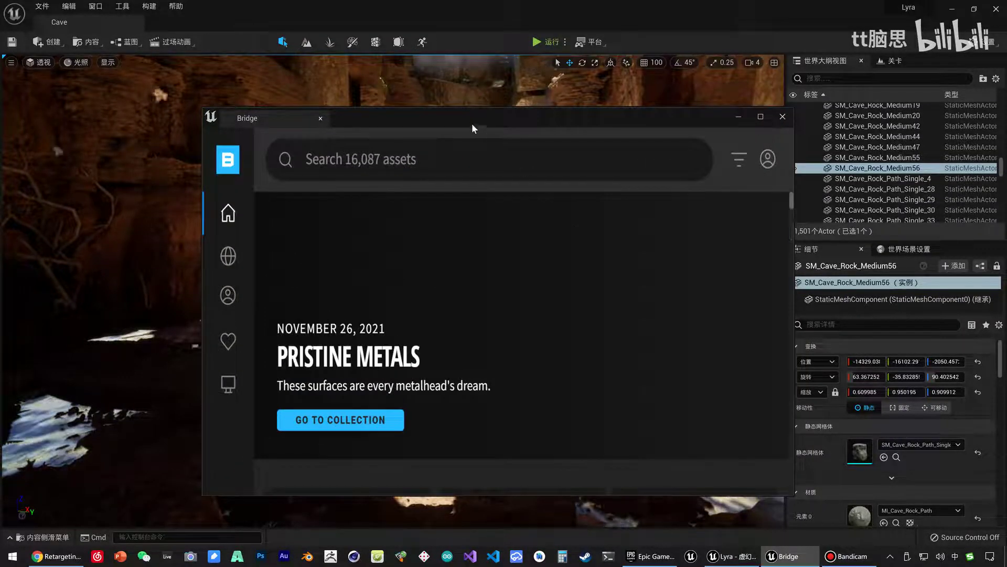
drag(472, 124, 427, 94)
Go to MetaHumans > My MetaHumans in Bridge and open Trey's details.
click(176, 198)
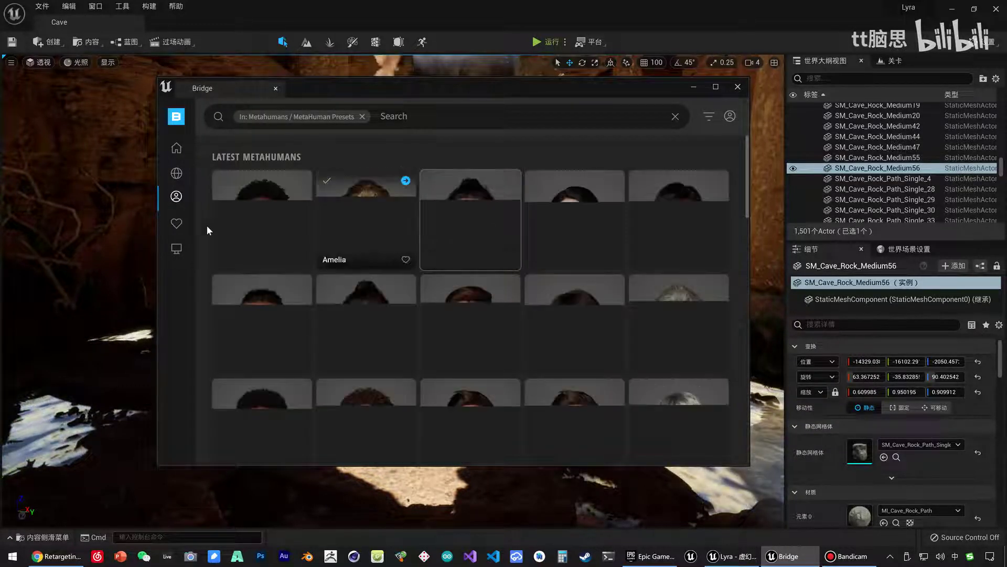
mouse_move(194, 195)
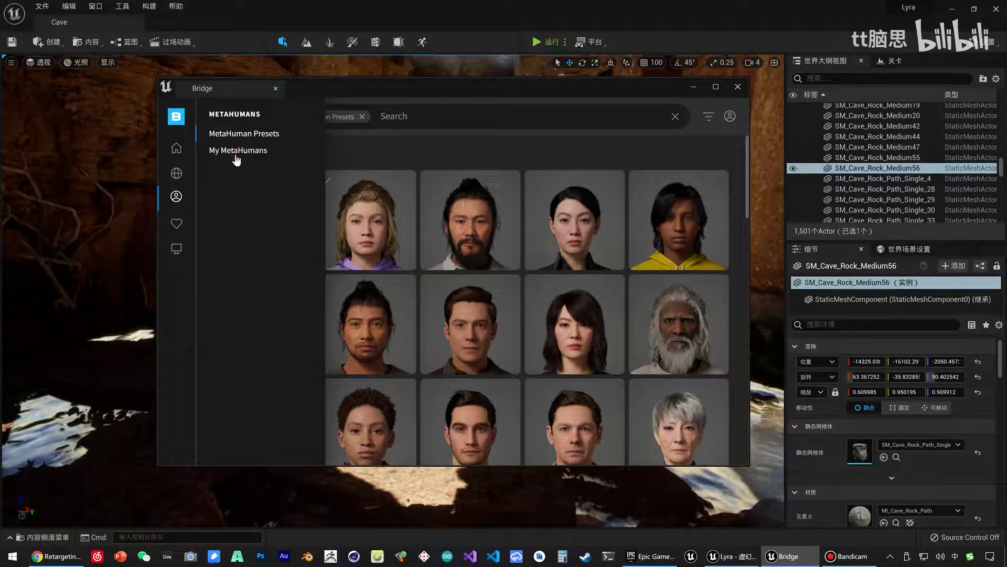
click(237, 150)
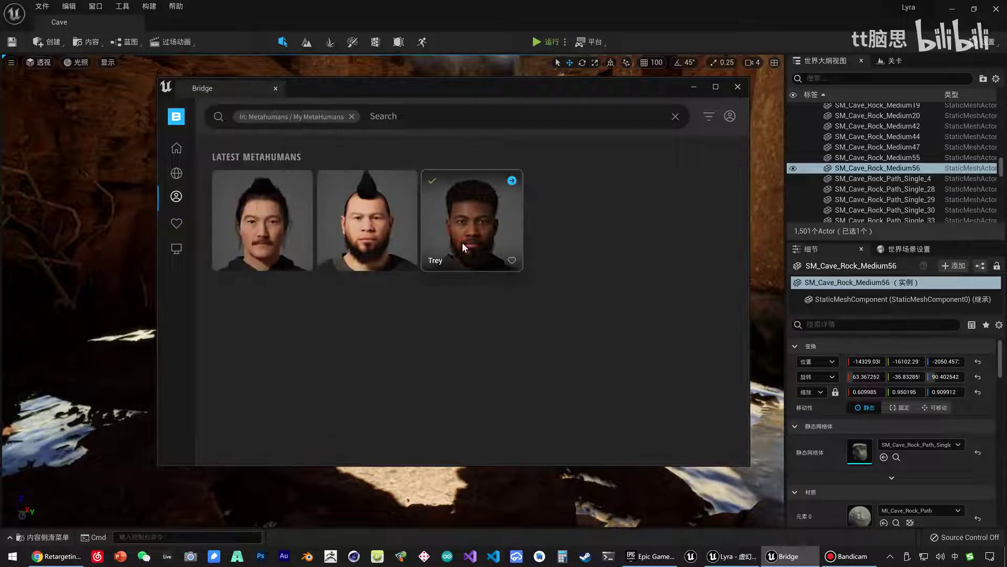
click(462, 241)
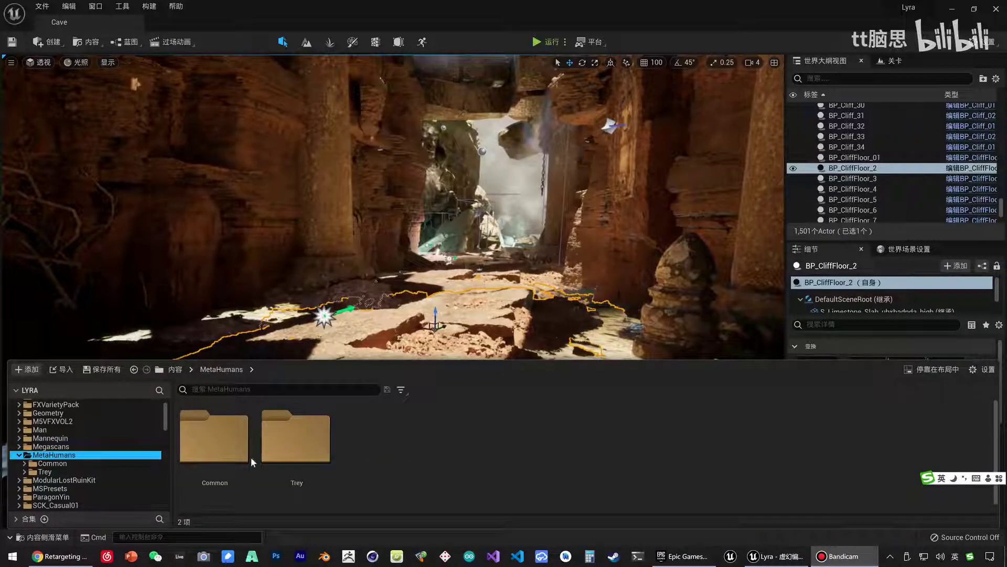
Look inside the Common folder under MetaHumans, then open the Trey folder.
click(52, 463)
click(58, 454)
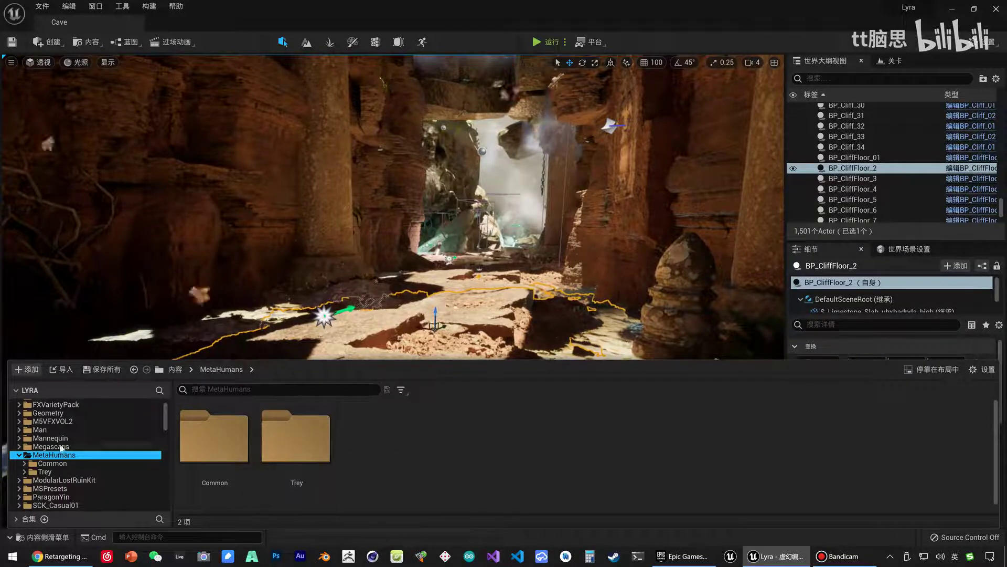
scroll(67, 453, up, 2)
scroll(52, 480, down, 1)
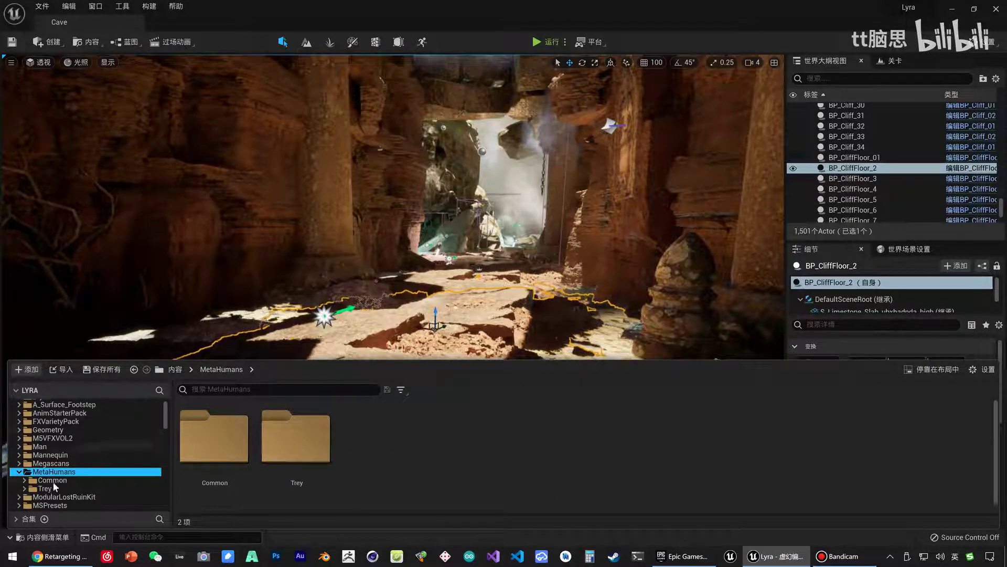
scroll(81, 476, down, 2)
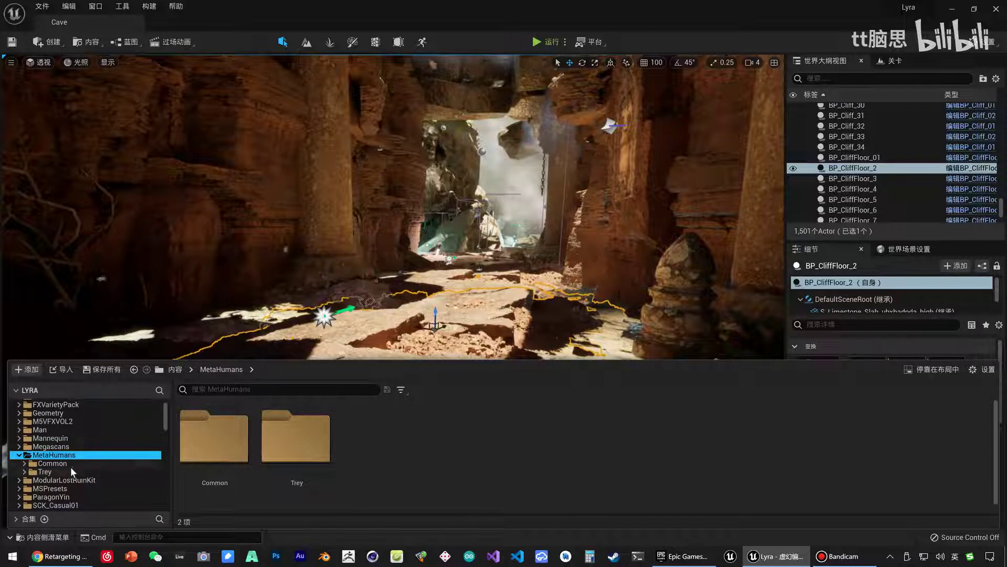
click(45, 471)
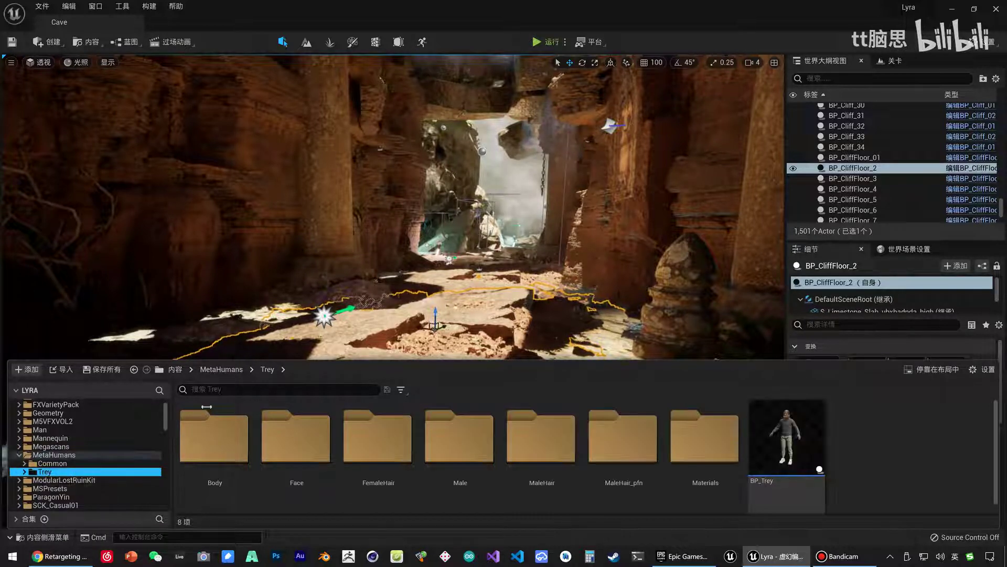
double_click(797, 452)
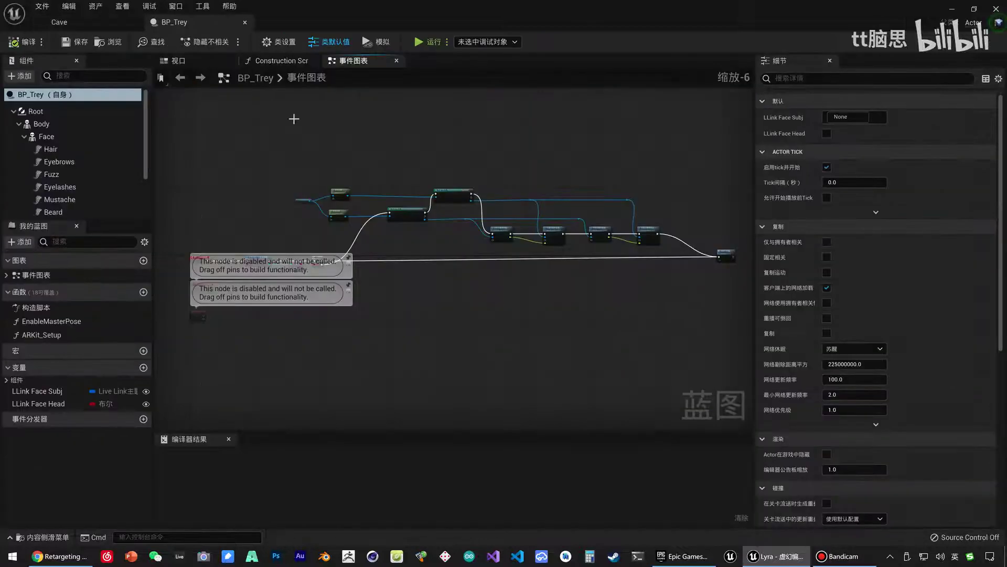
click(177, 60)
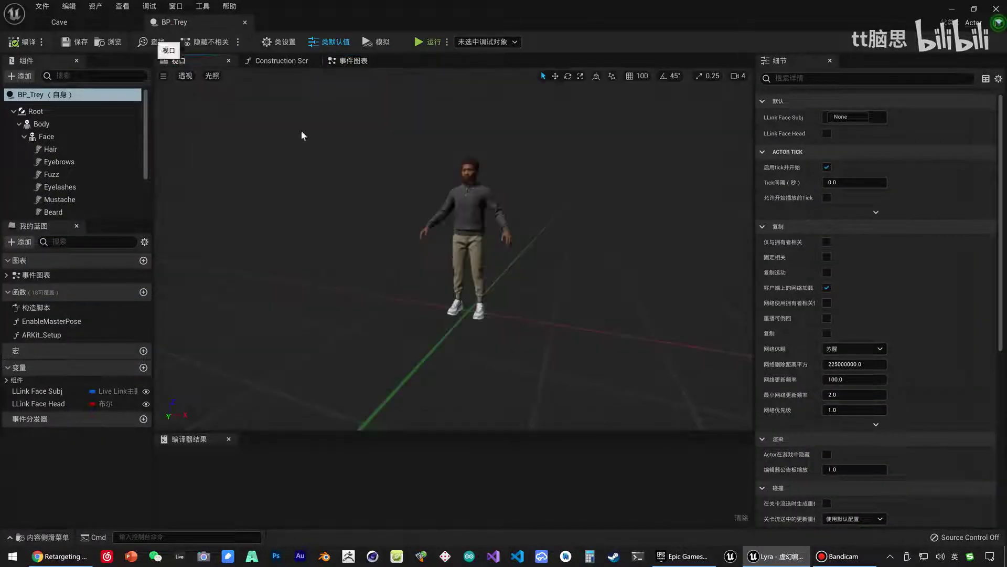
scroll(284, 143, up, 10)
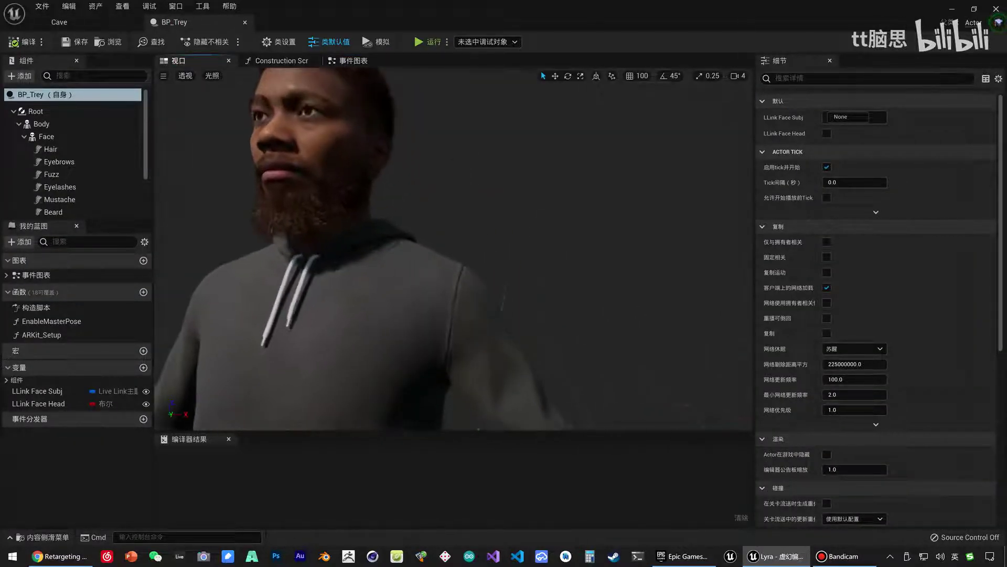
click(140, 24)
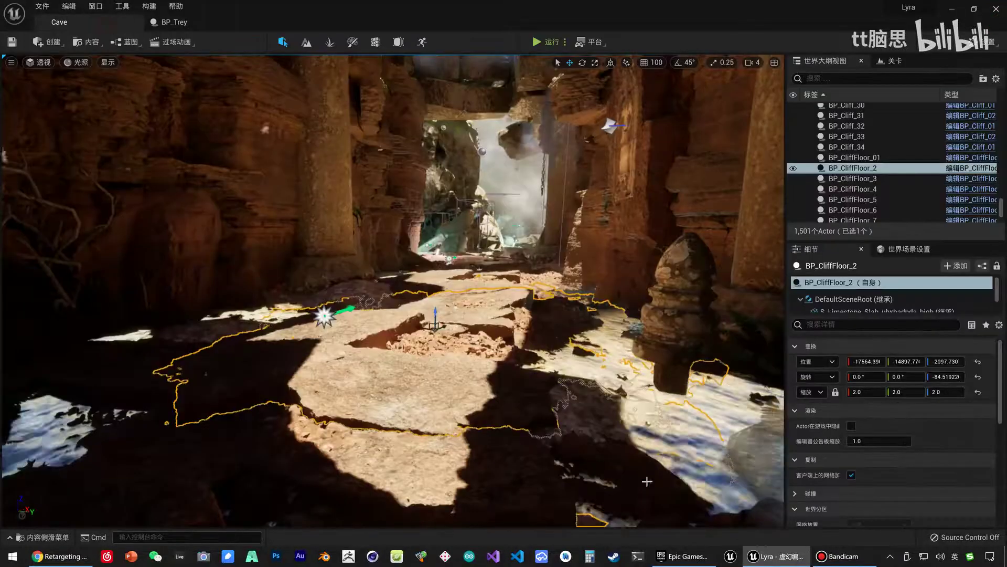
click(178, 25)
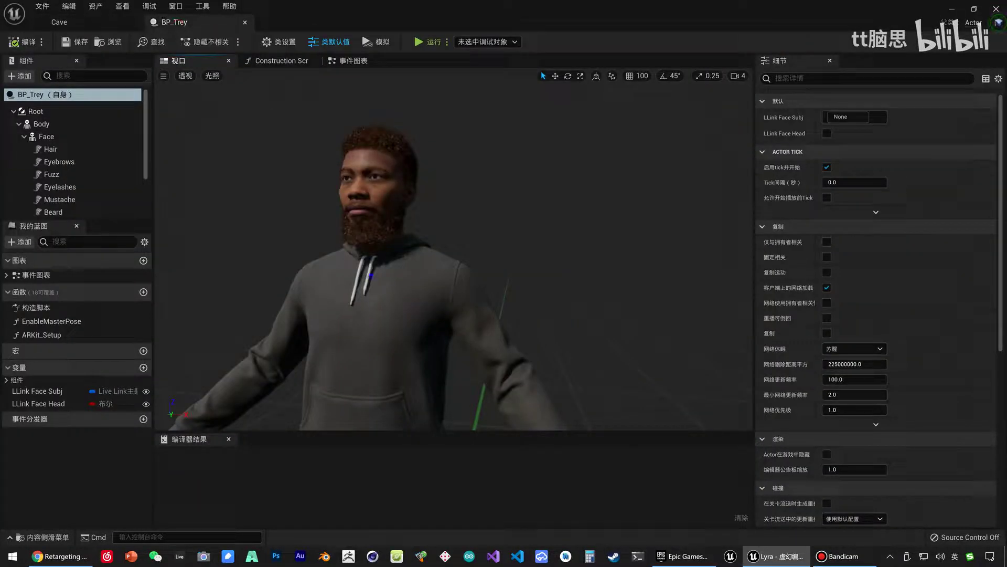
click(245, 23)
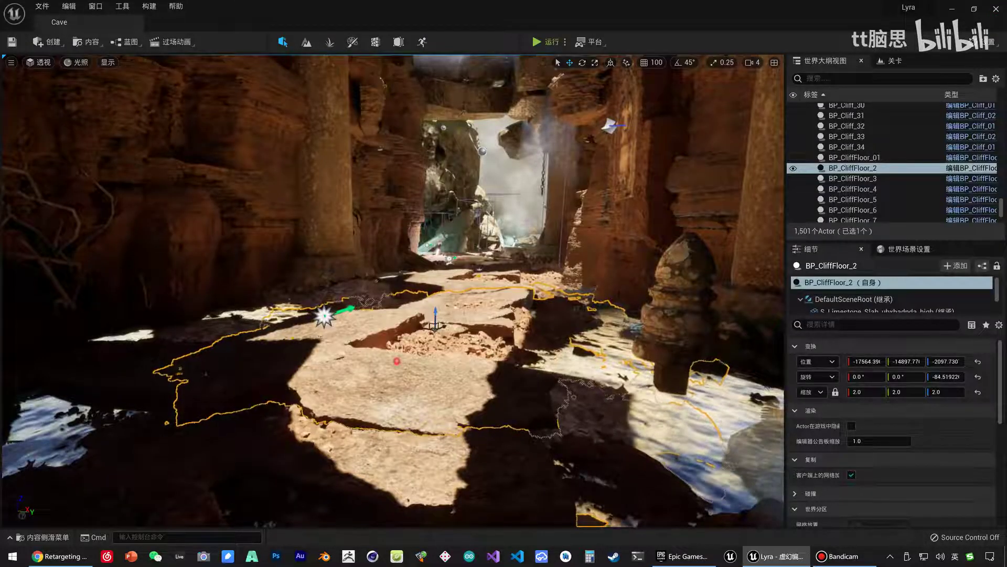
key(ctrl+space)
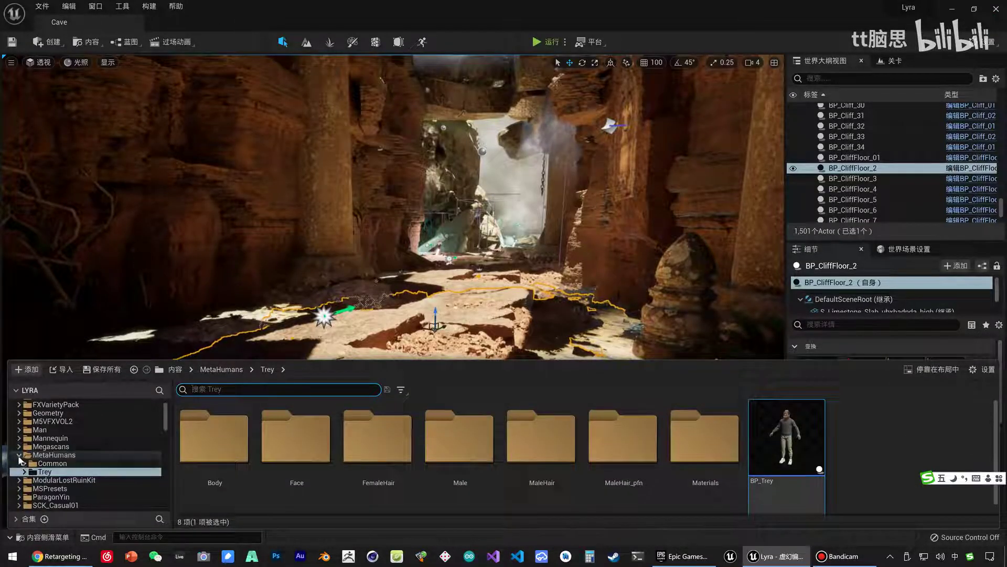
Collapse MetaHumans and open the ThirdPersonBP > Blueprints folder.
click(19, 455)
scroll(109, 465, down, 2)
scroll(109, 465, down, 1)
click(77, 471)
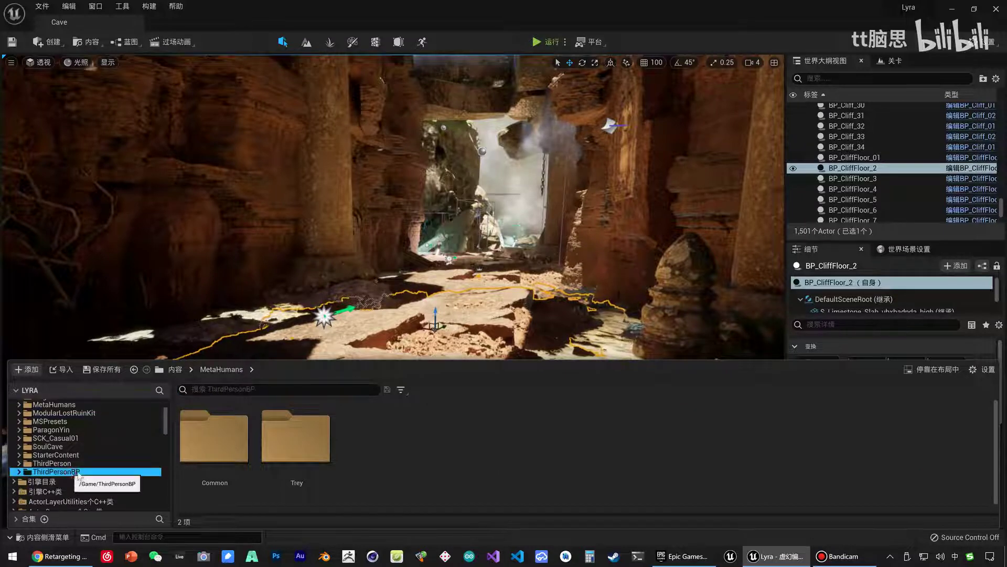
scroll(83, 457, up, 3)
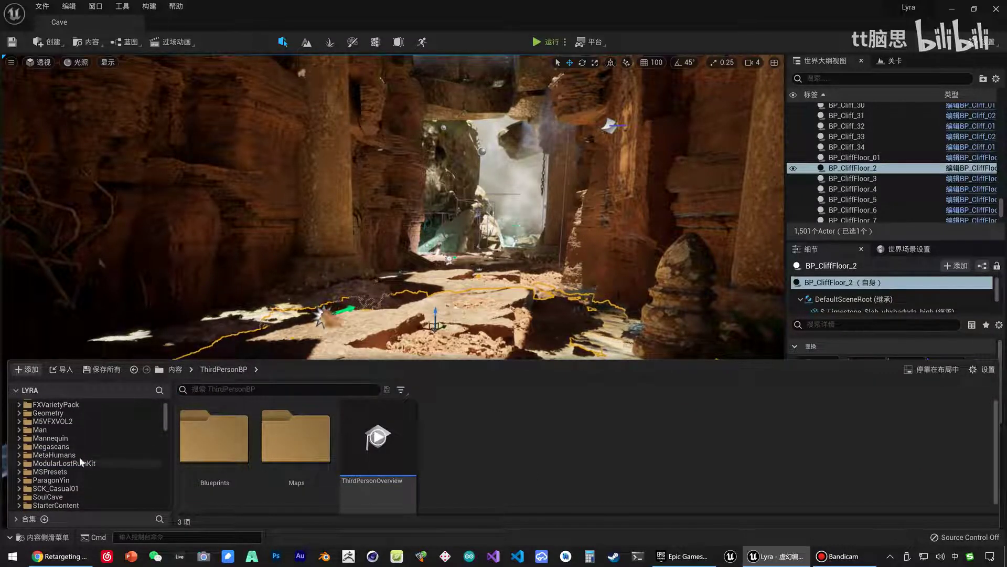
scroll(83, 464, down, 3)
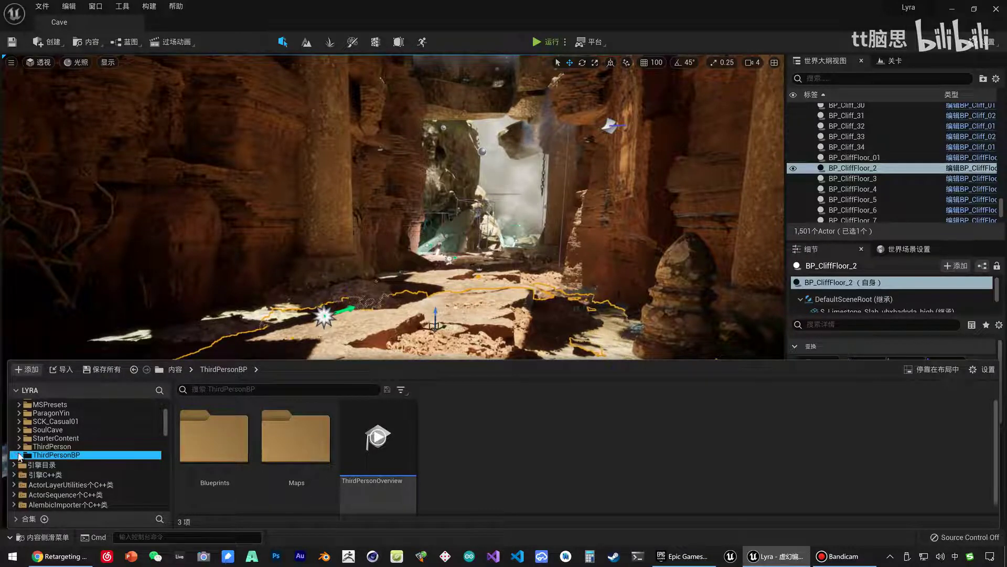
click(19, 455)
click(64, 464)
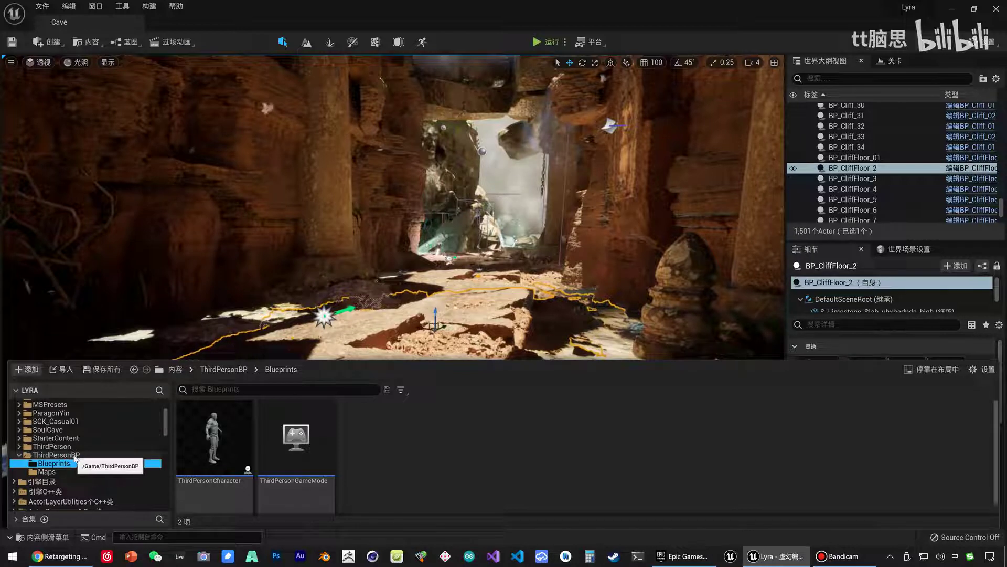
Open Add Feature or Content Pack from the folder's context menu, then close it without adding anything.
right_click(42, 464)
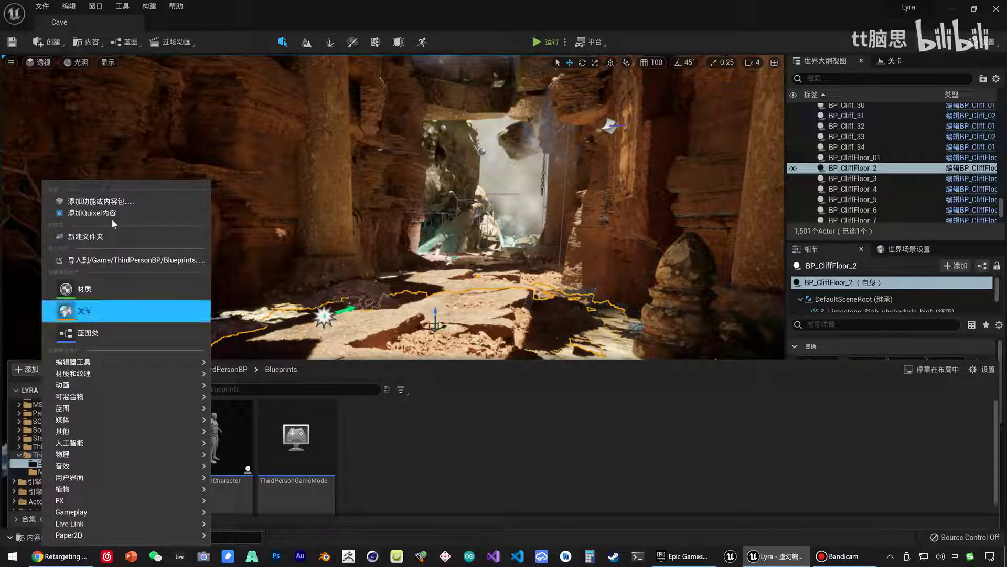
click(87, 202)
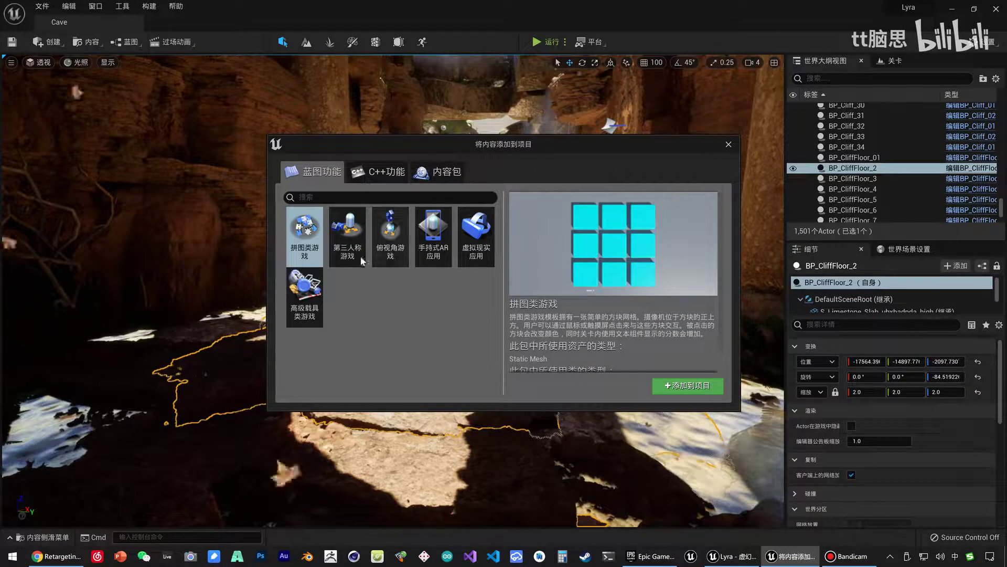
click(729, 144)
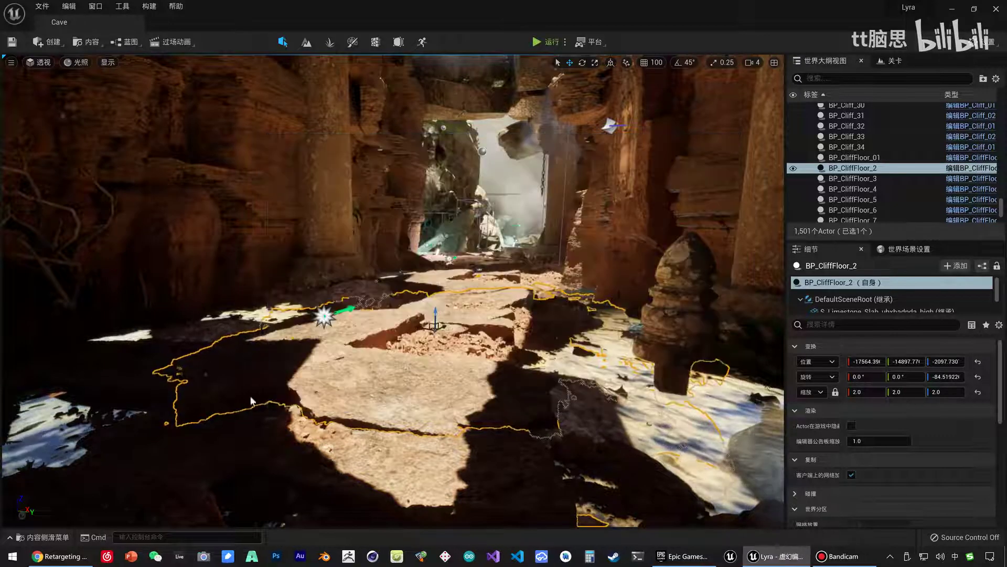
key(ctrl+space)
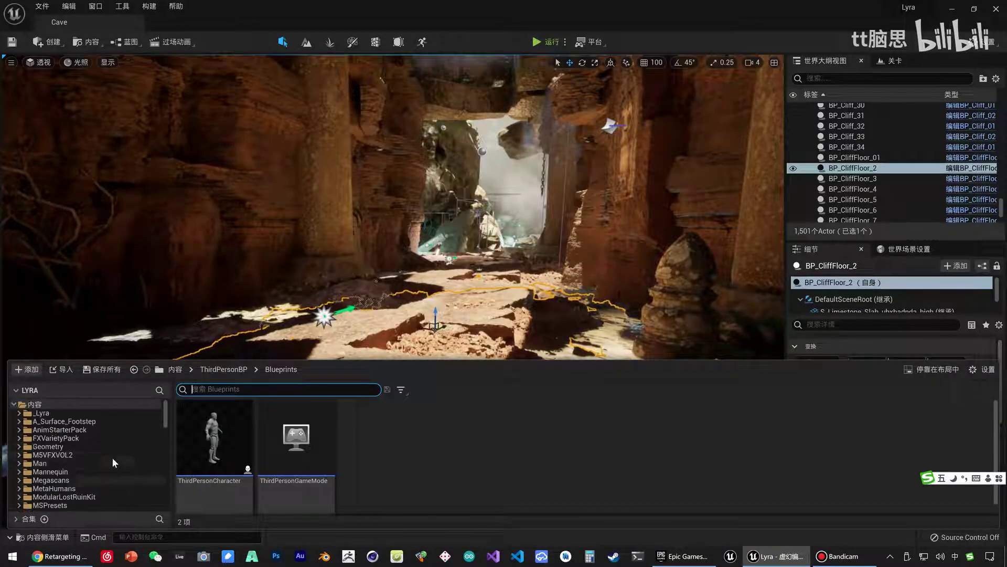
Browse the _Lyra folder's Characters and Maps subfolders.
click(20, 414)
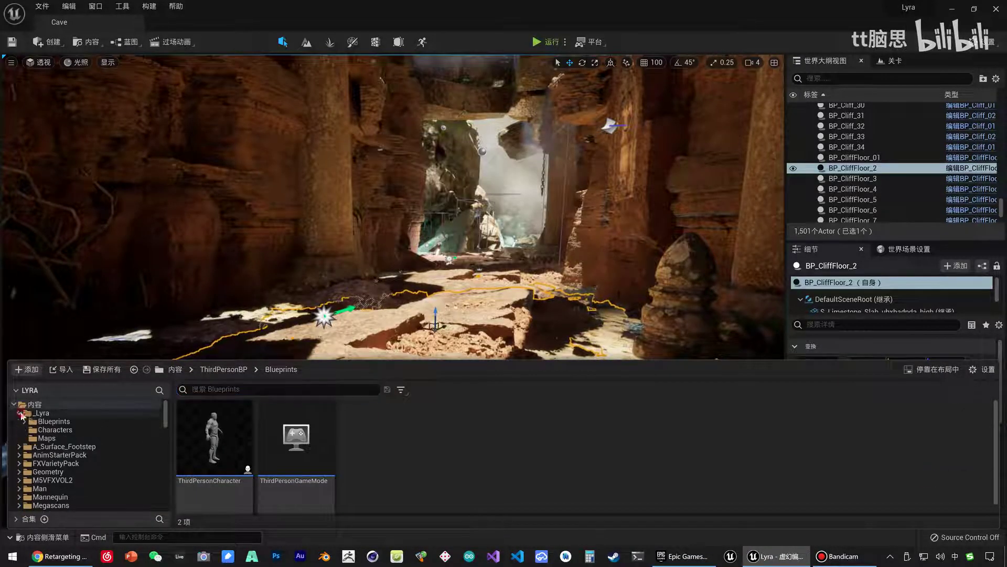
click(57, 430)
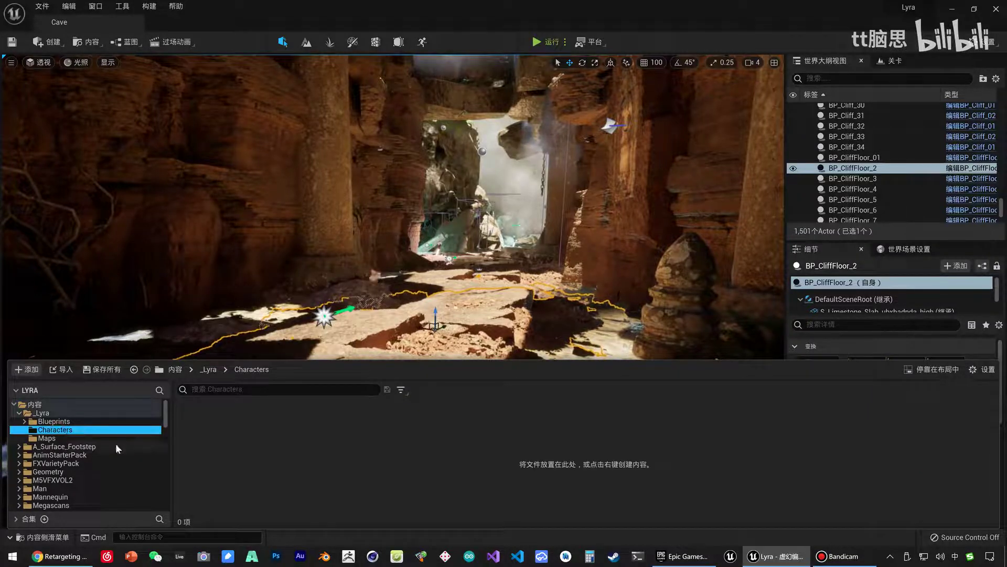
click(53, 415)
click(60, 437)
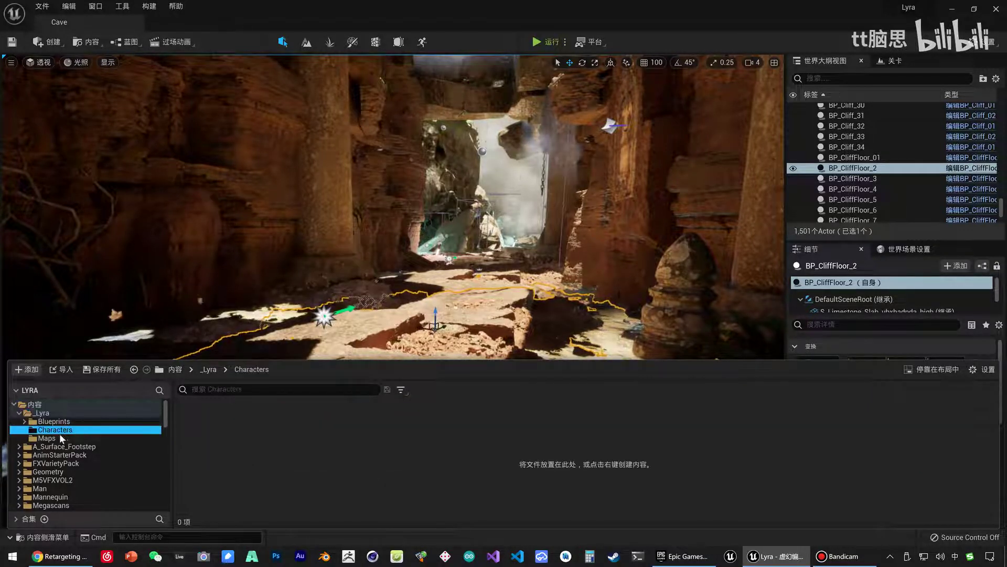
right_click(63, 437)
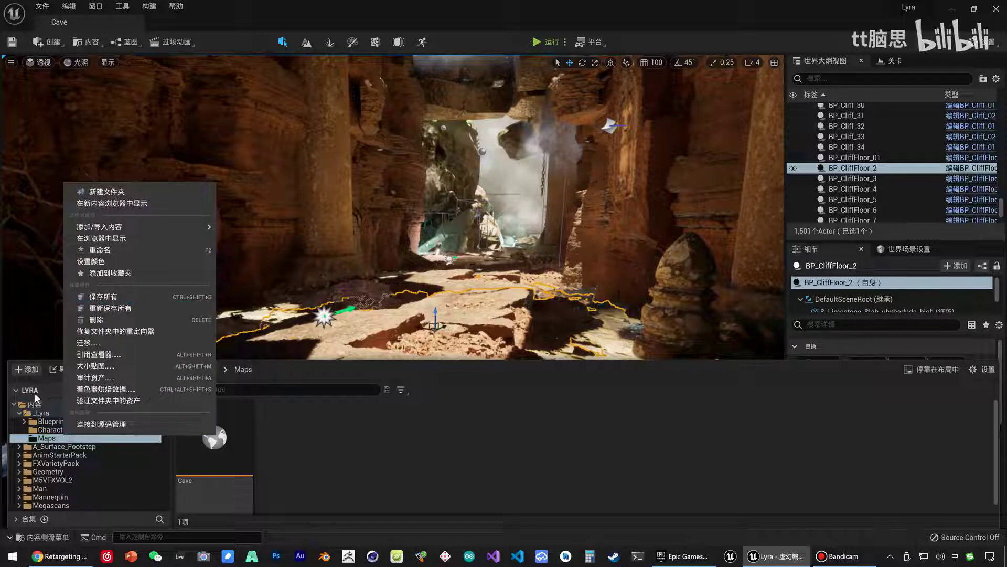
click(47, 430)
Create a folder named Lyra inside Characters, then return to ThirdPersonBP's Blueprints folder.
right_click(60, 430)
click(110, 191)
text(a)
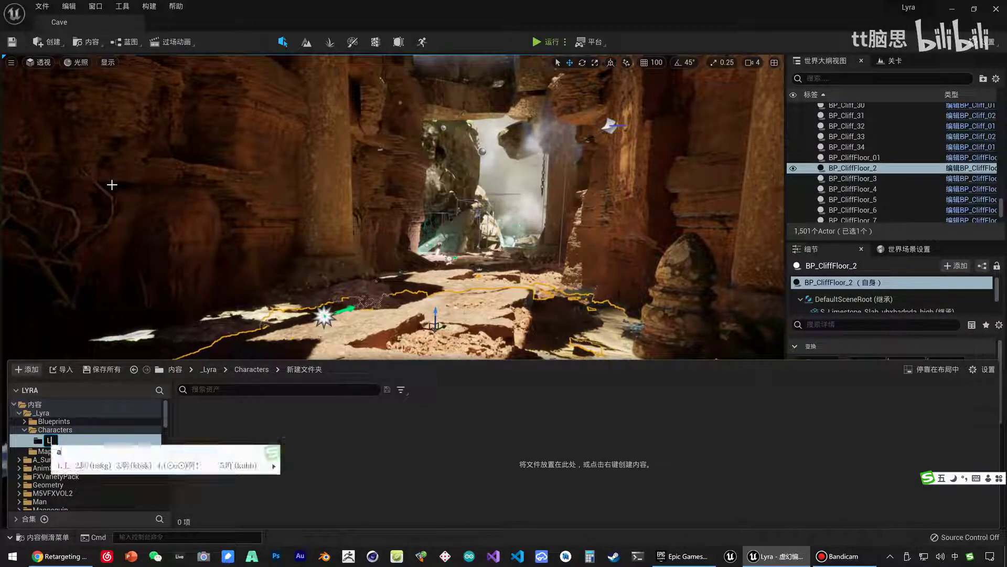
key(shift)
text(ra)
key(Return)
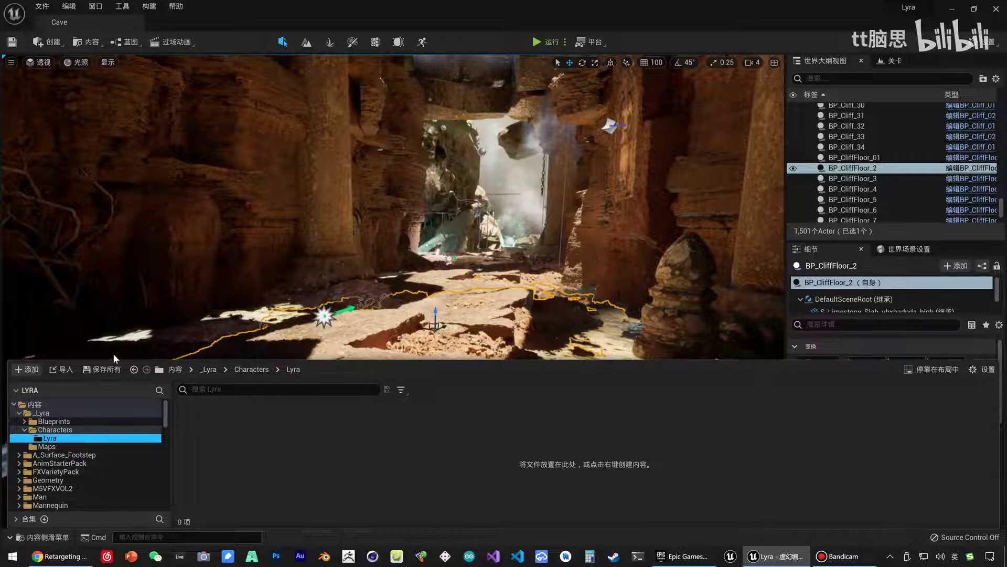
scroll(107, 470, down, 10)
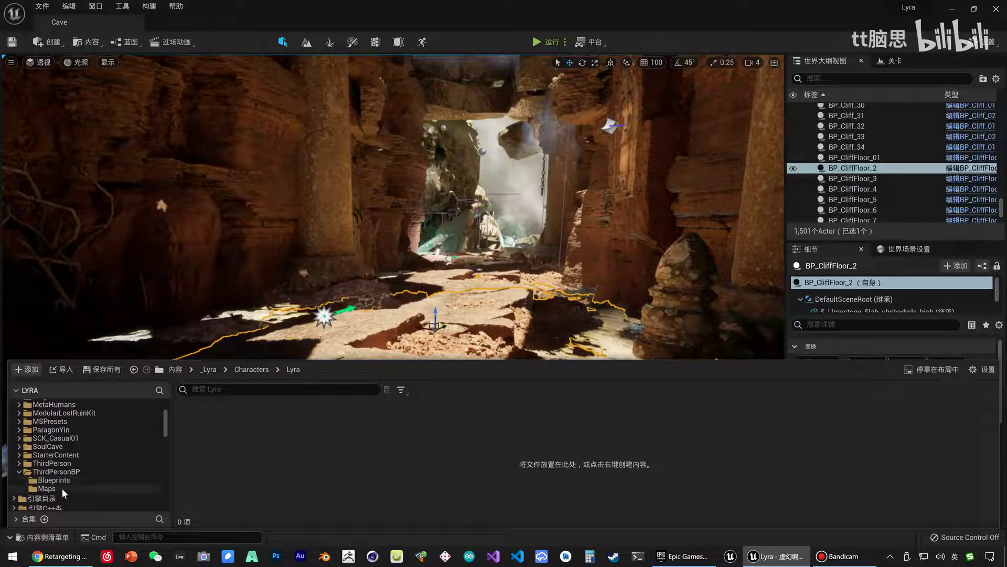
click(53, 480)
scroll(89, 443, up, 10)
Copy ThirdPersonCharacter into the Lyra folder and rename the copy LyraCharacter.
click(194, 453)
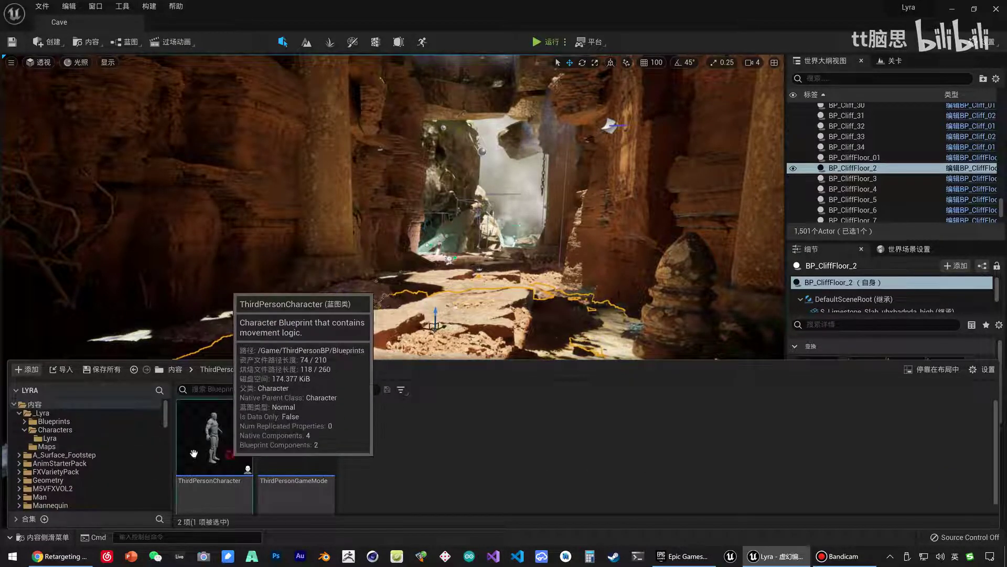
drag(74, 438, 50, 440)
click(73, 462)
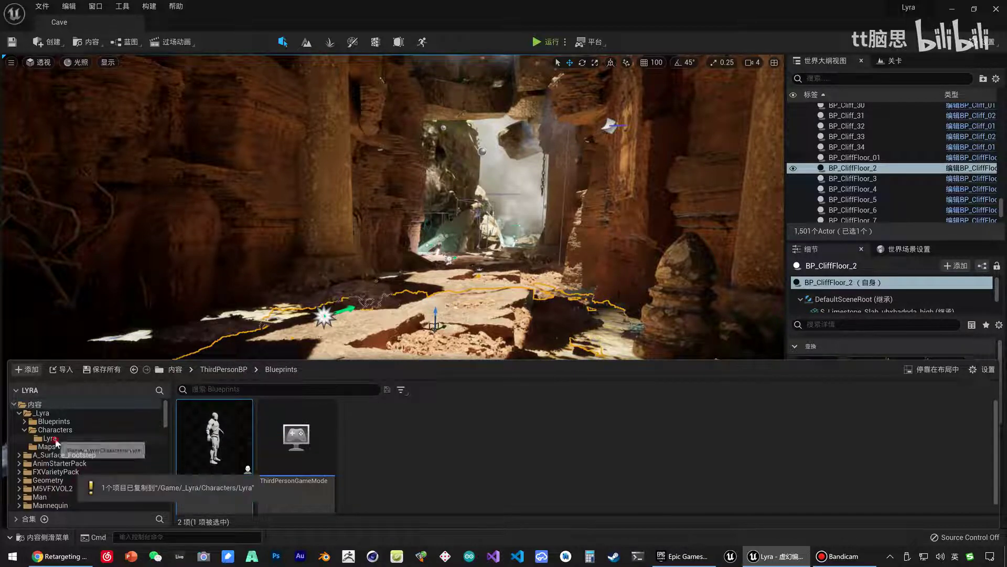
click(49, 439)
click(216, 483)
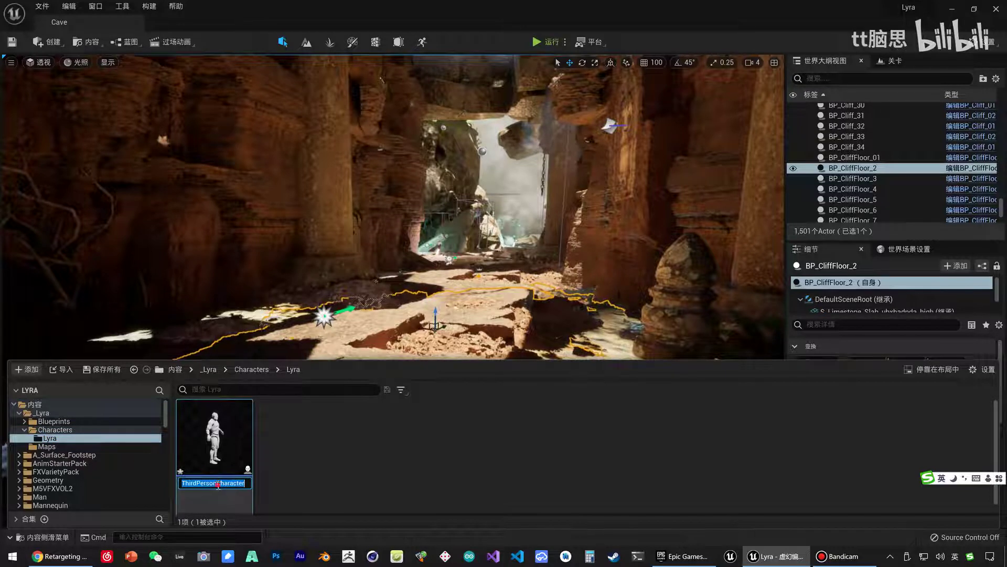
text(LyraCharacter)
key(Return)
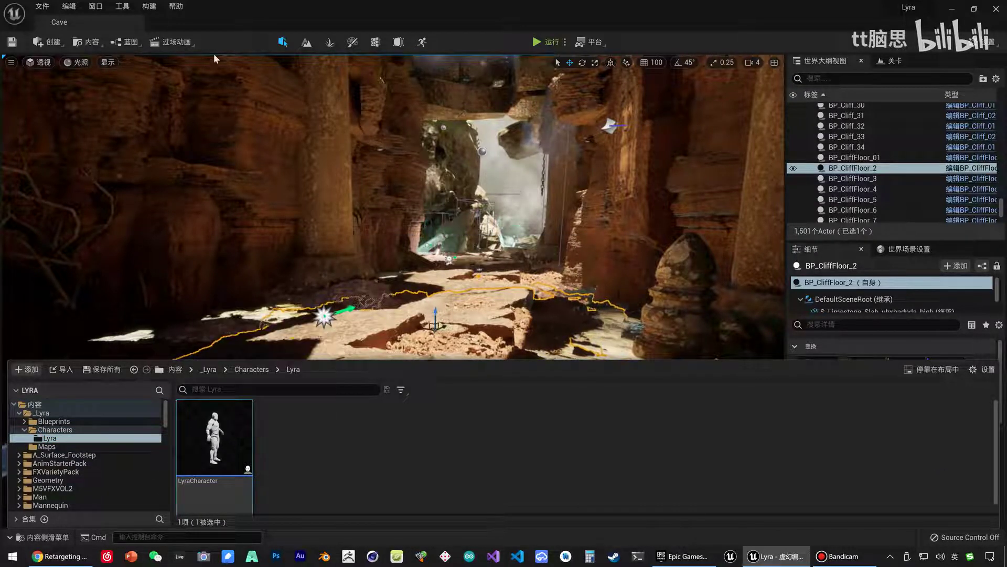
Open LyraCharacter in the Blueprint editor, then browse back to the MetaHumans folder.
double_click(214, 436)
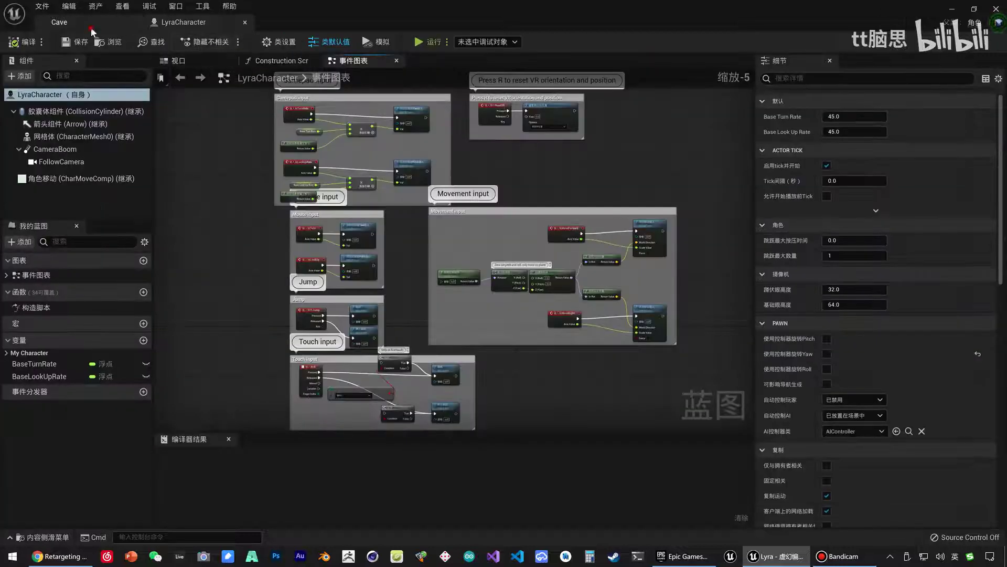
click(59, 23)
click(59, 537)
scroll(89, 459, down, 5)
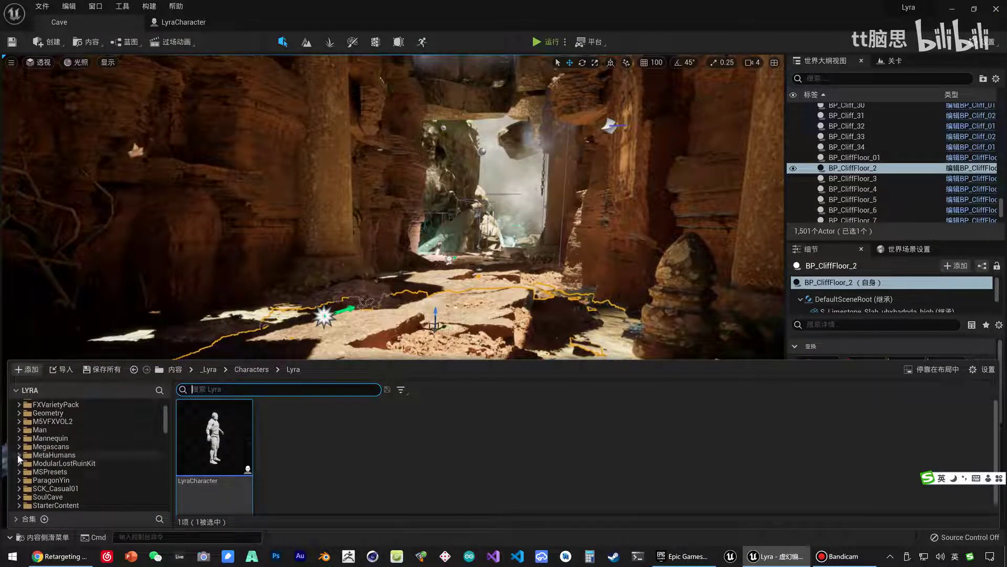
click(19, 455)
click(25, 454)
Open BP_Trey from the Trey folder and expand Face to reveal its groom components.
click(44, 472)
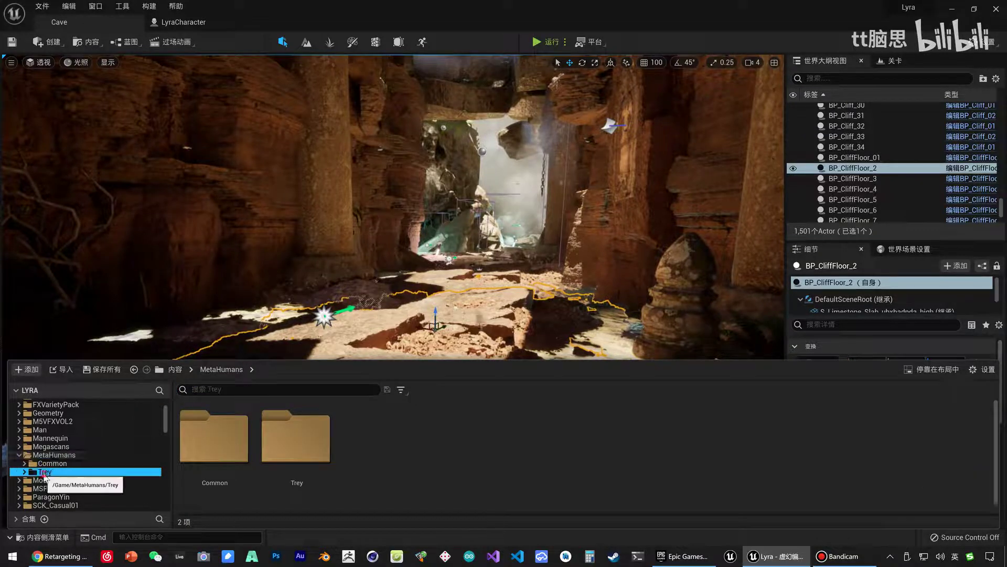
double_click(776, 436)
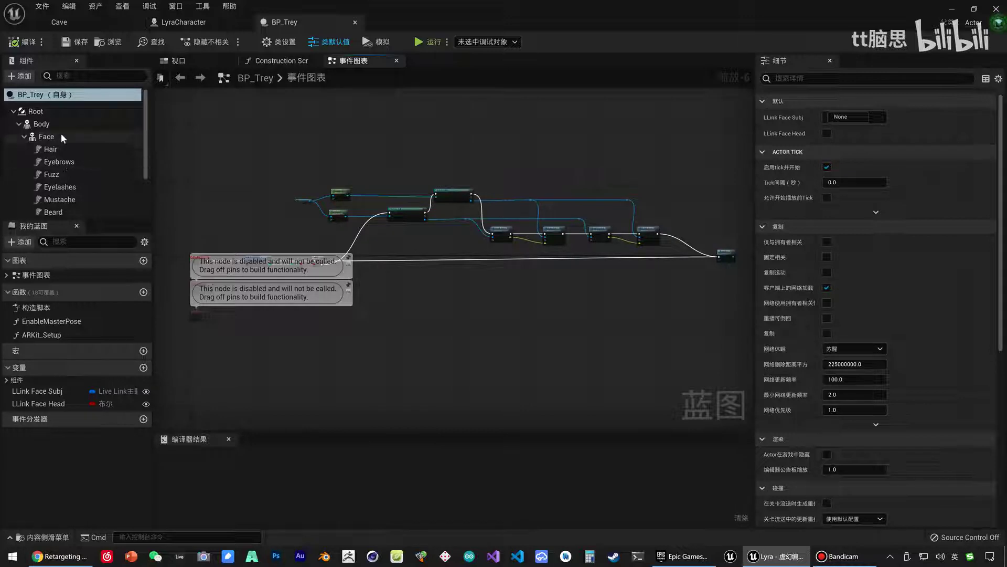
scroll(86, 149, down, 2)
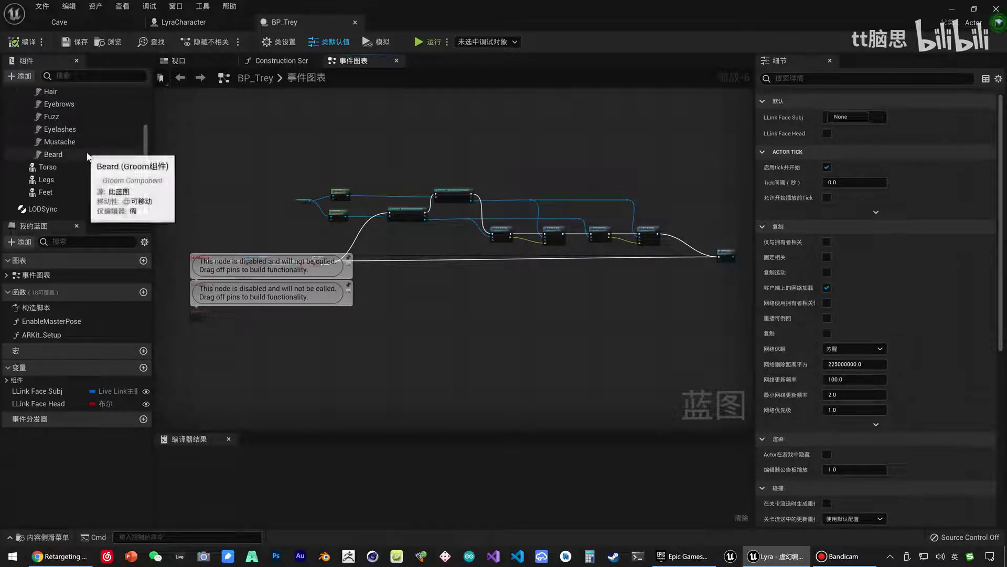
scroll(79, 152, up, 2)
click(24, 136)
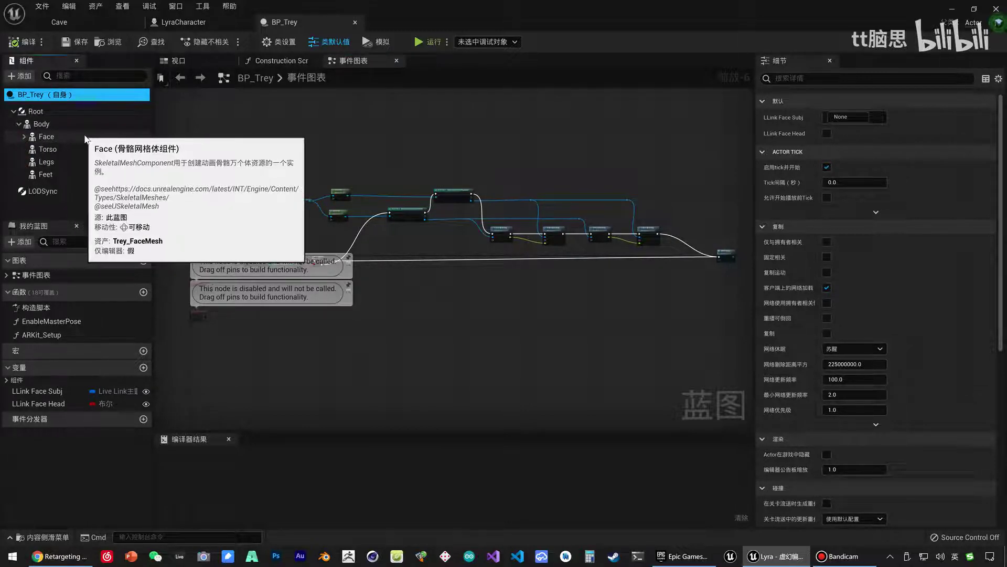
click(86, 139)
shift+click(56, 175)
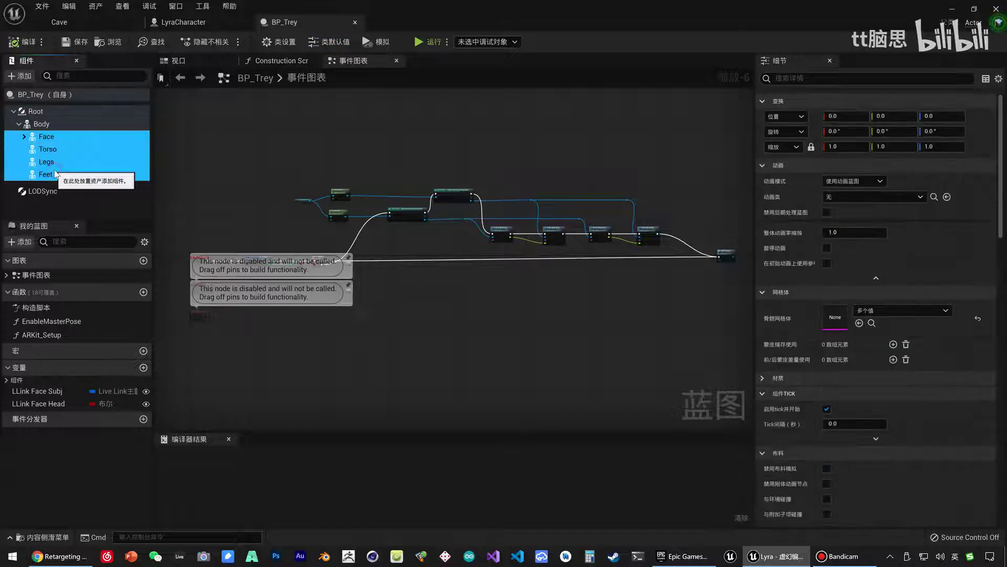
click(50, 138)
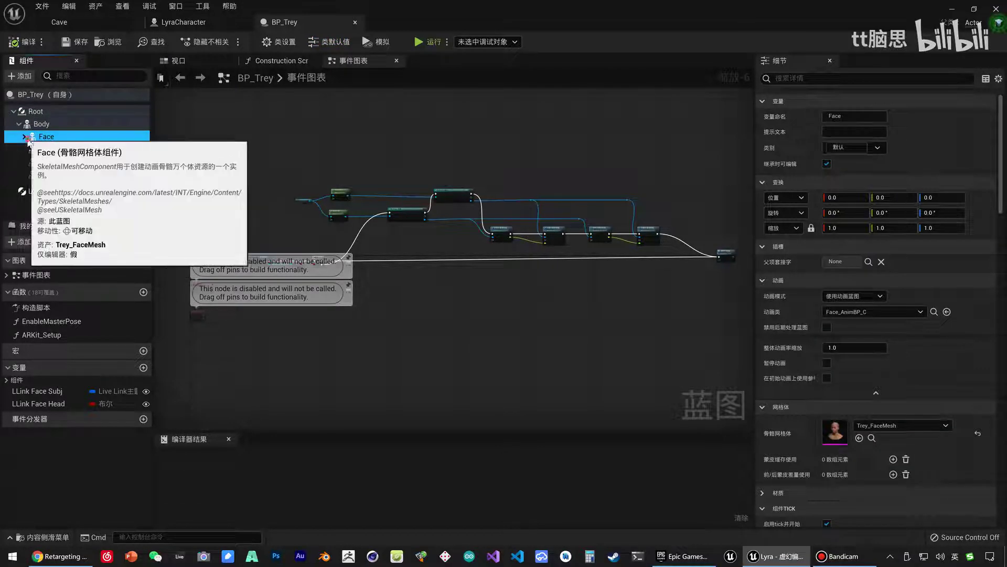
double_click(52, 137)
Inspect the Body, Face, Torso and Feet components, then select Face with its grooms for copying.
click(62, 125)
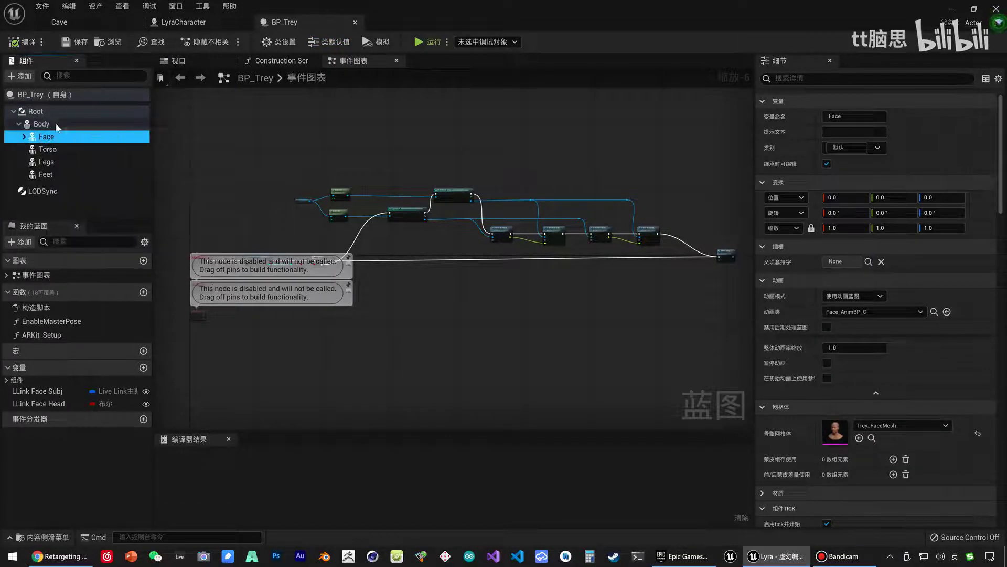
click(84, 137)
click(73, 150)
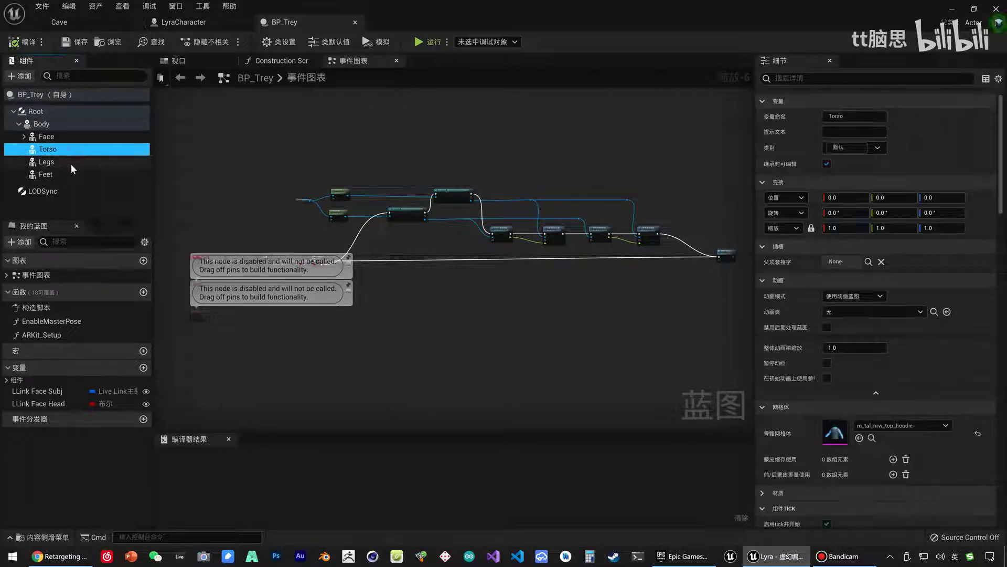
click(60, 176)
click(42, 124)
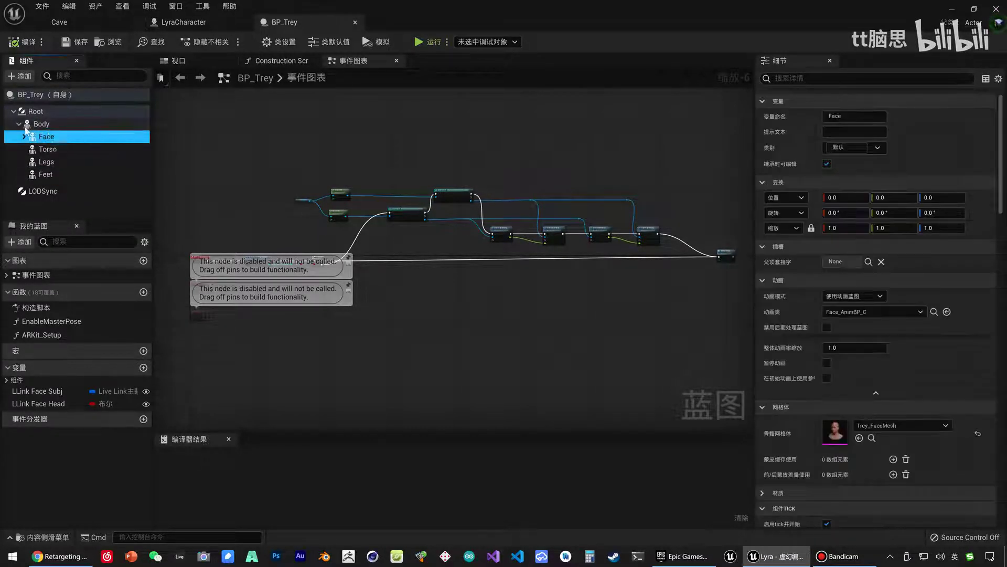
click(55, 139)
scroll(58, 178, down, 2)
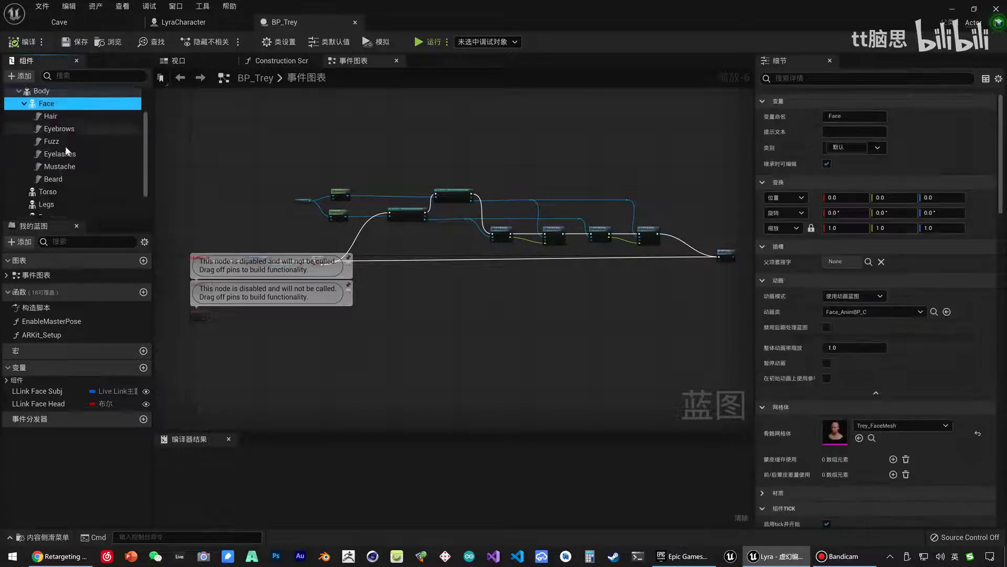
scroll(57, 181, down, 1)
shift+click(58, 182)
scroll(69, 173, up, 2)
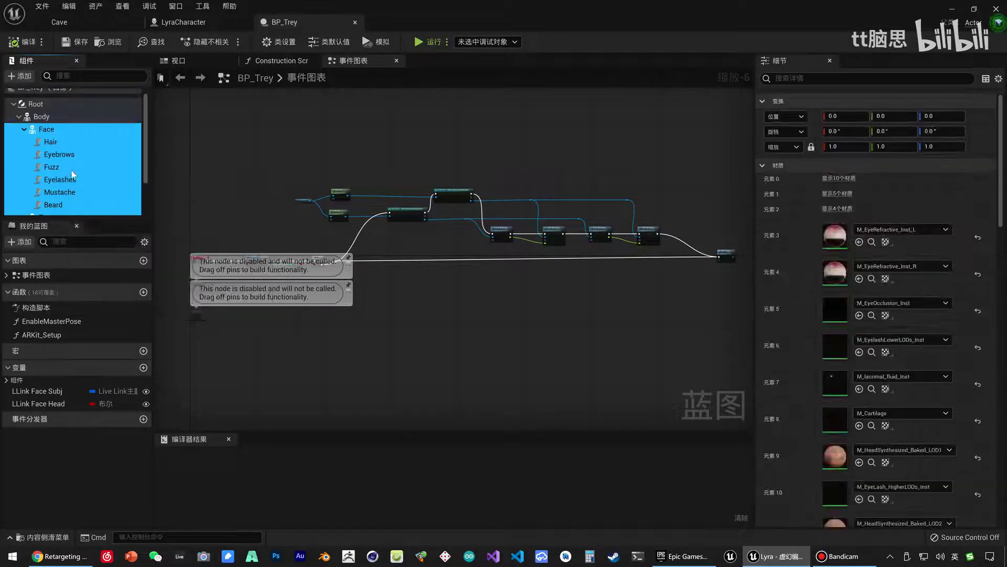
right_click(73, 170)
Paste Trey's Face, Torso, Legs and Feet into LyraCharacter and attach them to CharacterMesh0.
click(126, 205)
click(204, 23)
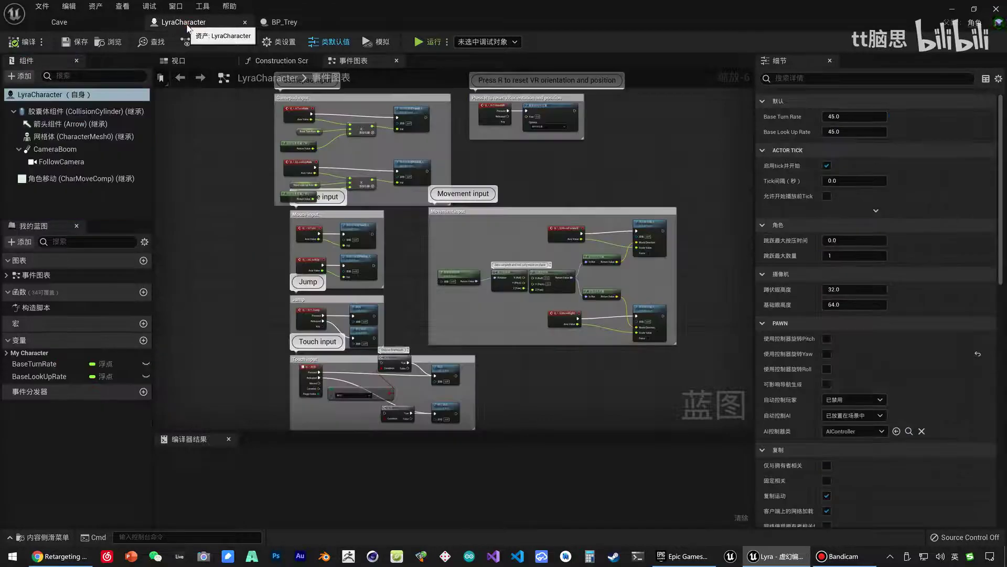
click(66, 137)
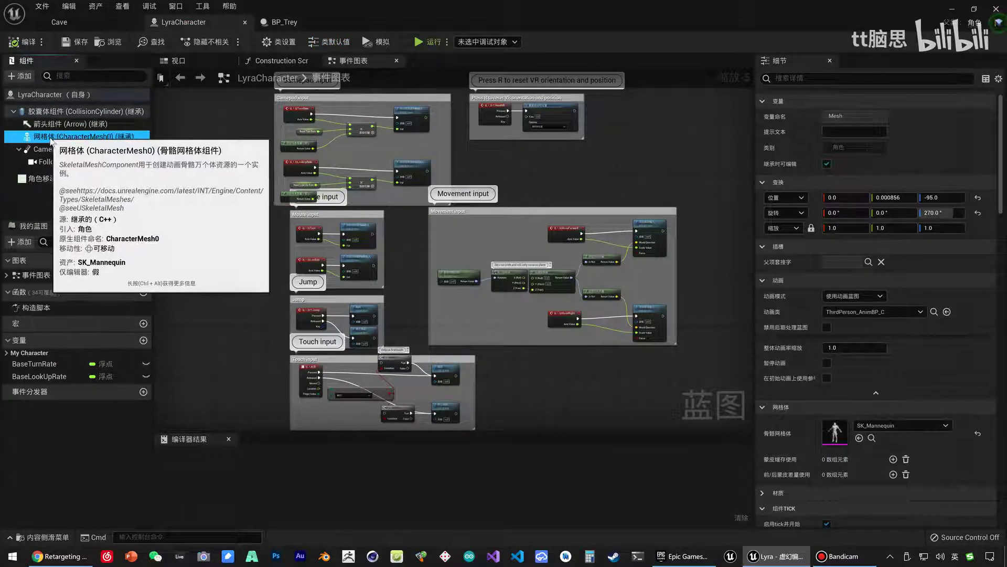
right_click(71, 137)
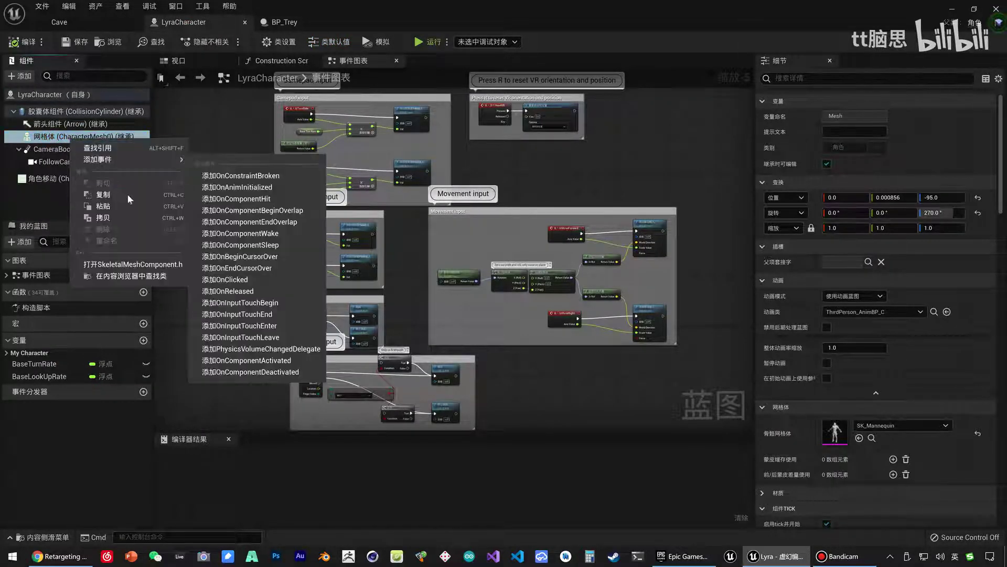
click(127, 206)
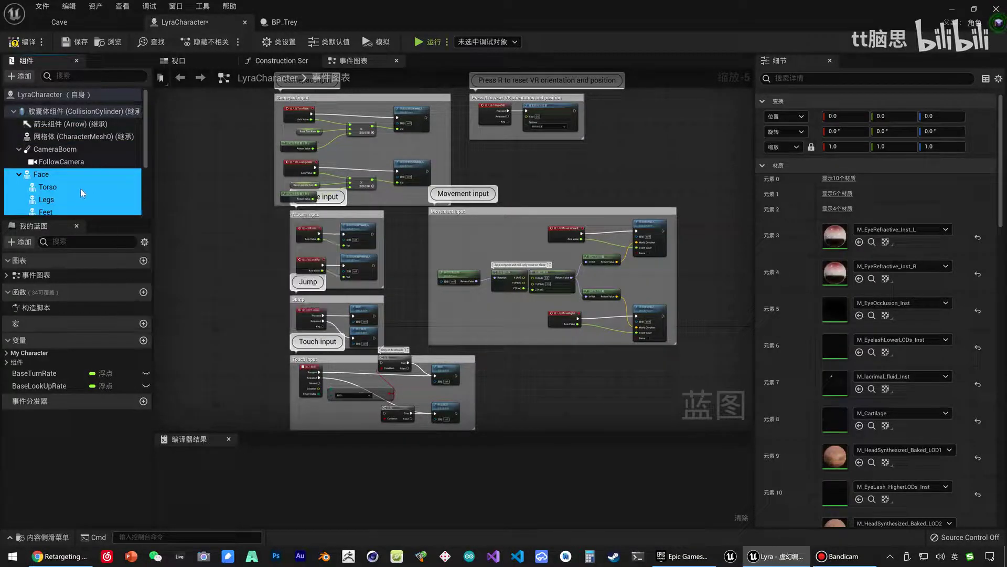
drag(90, 181, 62, 126)
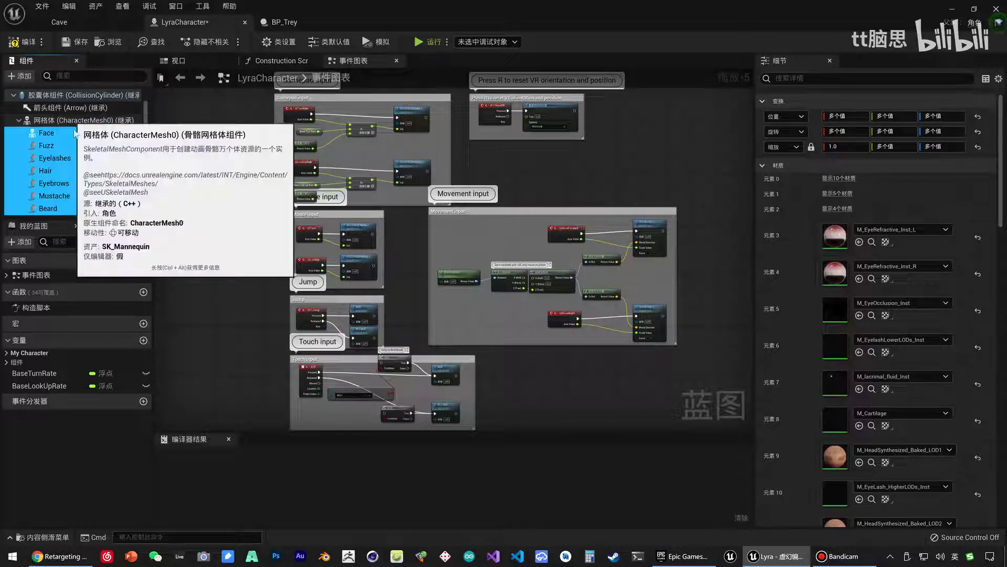
Attach the groom components, Fuzz through Beard, under the Face component.
click(62, 147)
scroll(50, 192, down, 1)
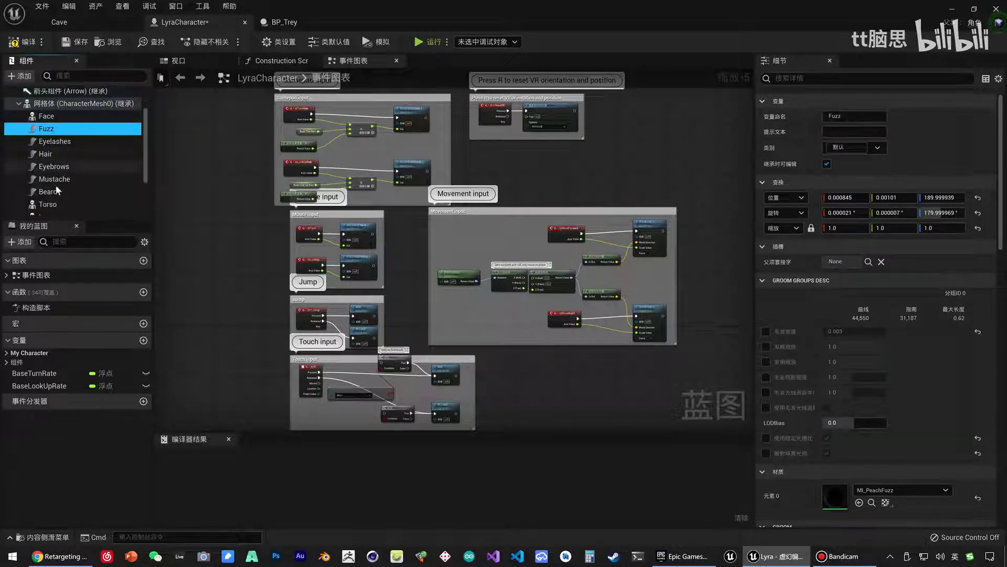
shift+click(50, 191)
mouse_move(50, 191)
mouse_down()
mouse_move(48, 122)
mouse_move(66, 130)
mouse_up()
click(66, 132)
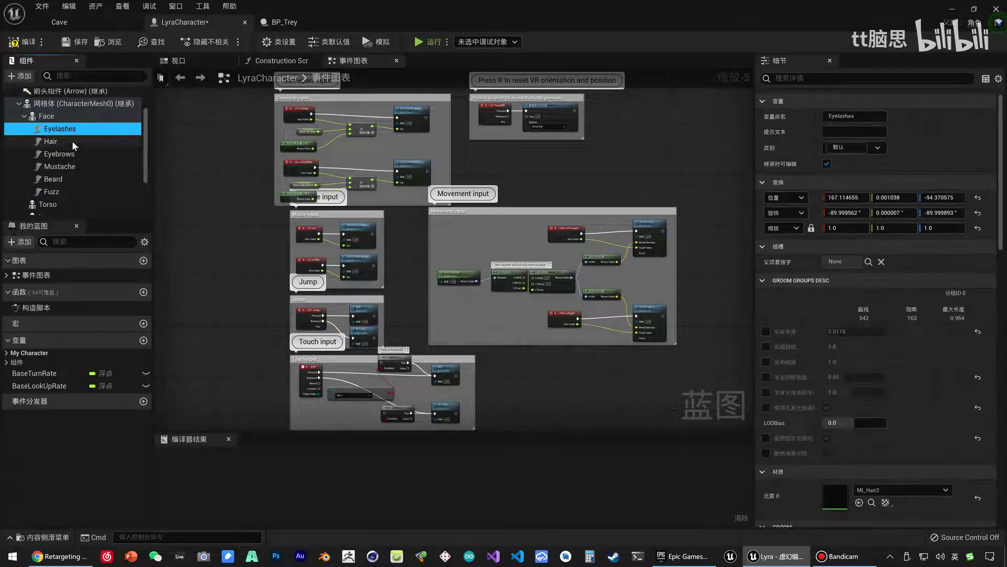
Check the Face component's settings and view the assembled character in the Viewport.
click(52, 115)
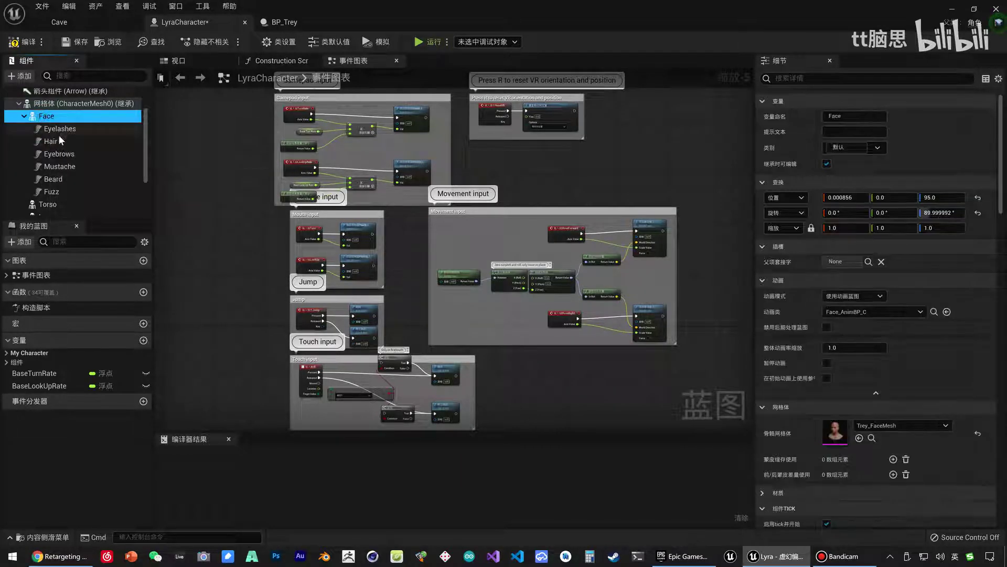
scroll(54, 105, down, 1)
scroll(62, 193, down, 1)
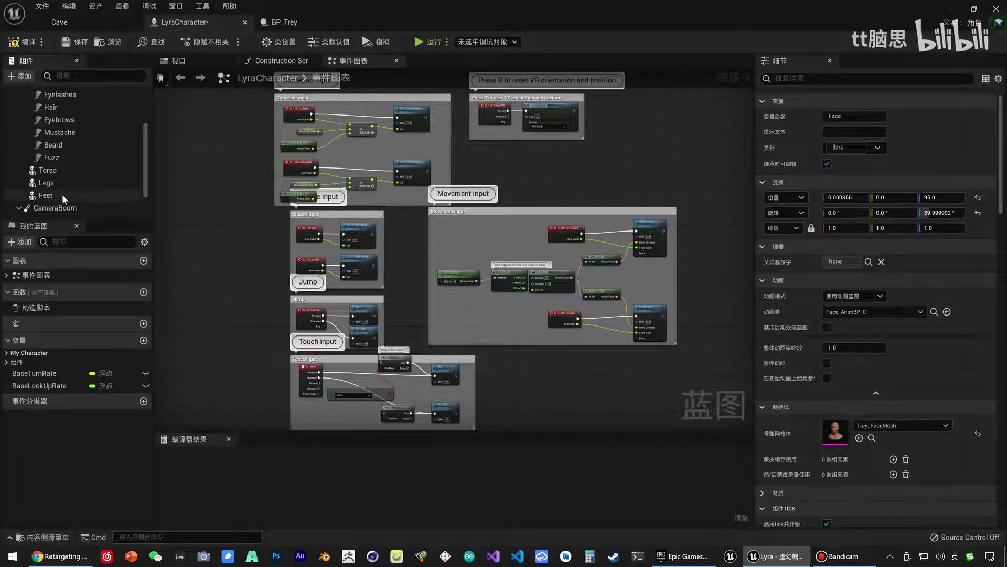
click(194, 61)
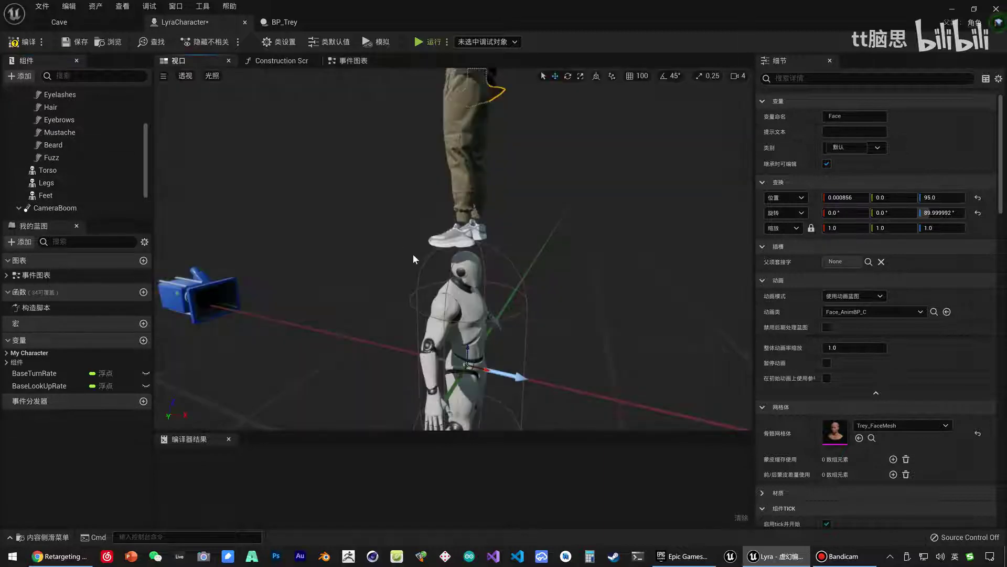
right_drag(166, 102, 173, 110)
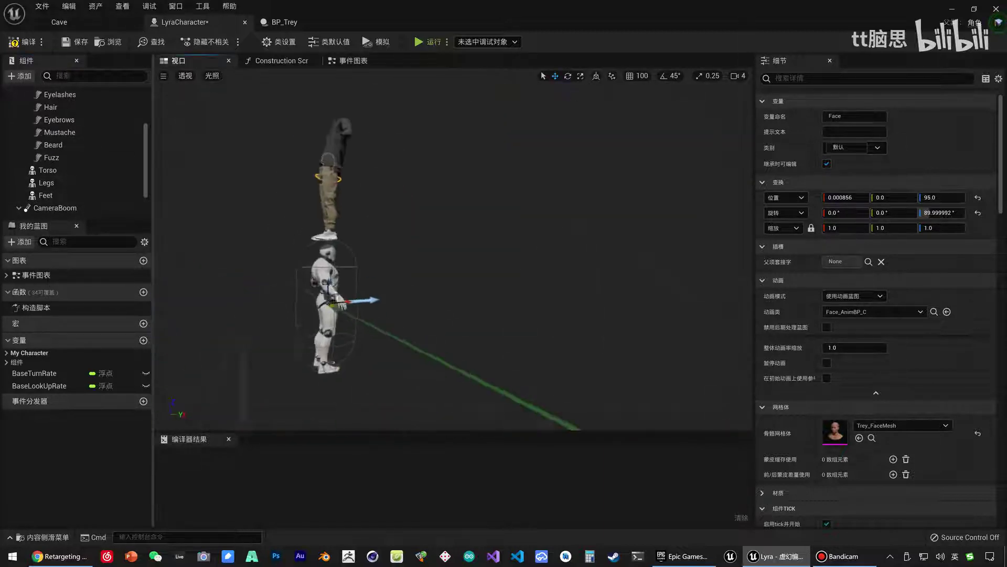
right_drag(393, 128, 394, 128)
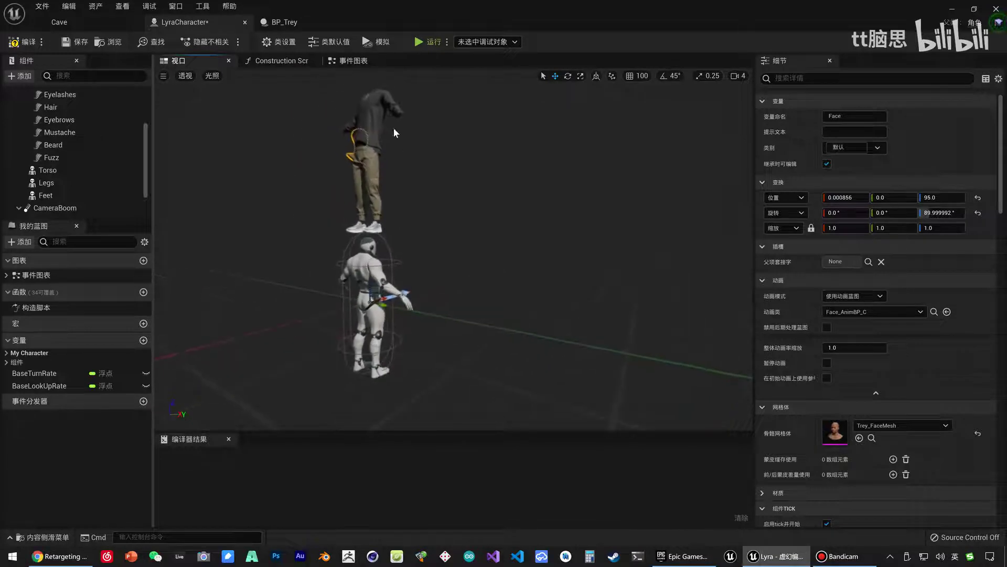
scroll(100, 191, up, 2)
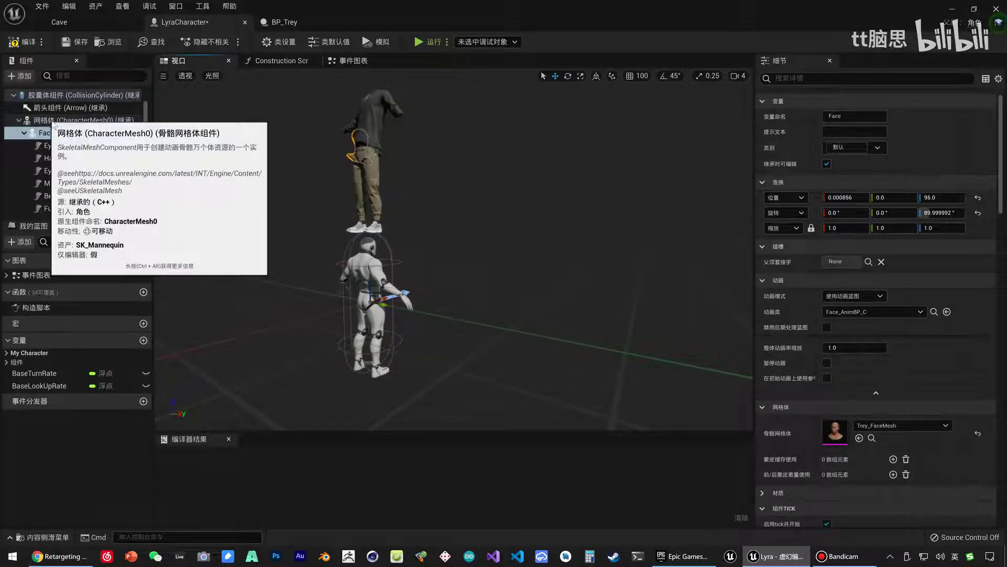
click(52, 121)
Assign Trey's m_tall_nrw_body skeletal mesh from BP_Trey's Body to LyraCharacter's CharacterMesh0.
click(288, 23)
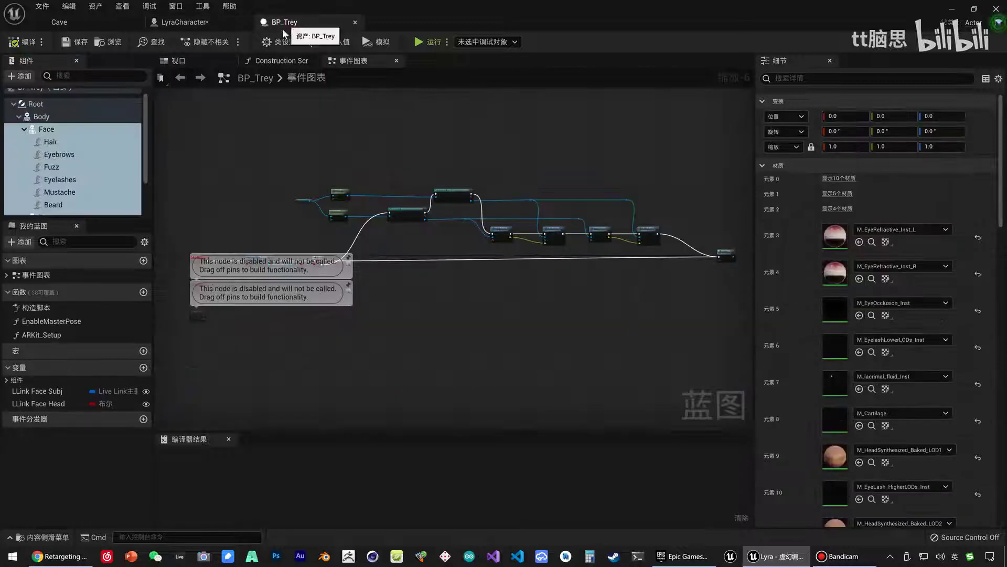
click(41, 118)
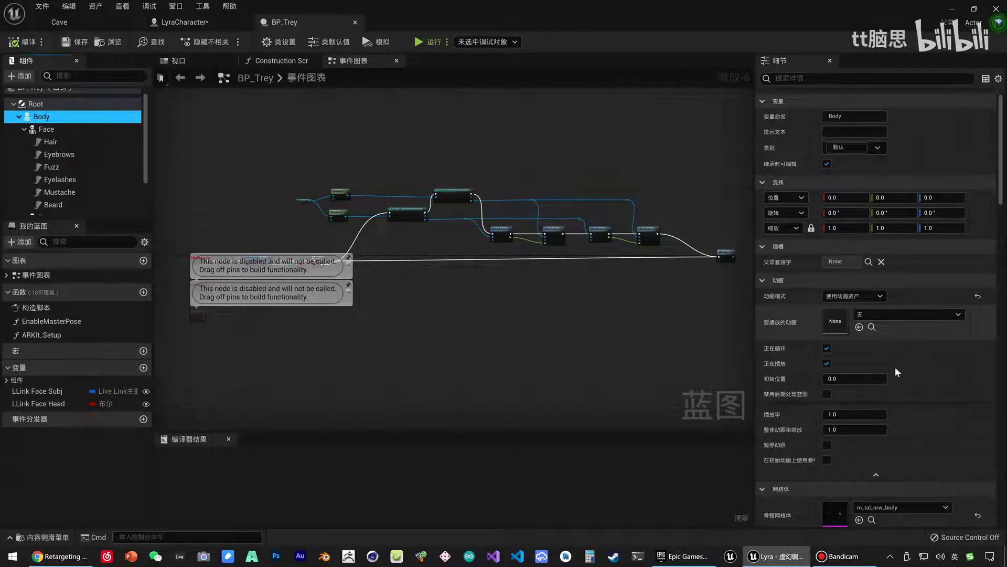
scroll(895, 366, down, 3)
click(872, 453)
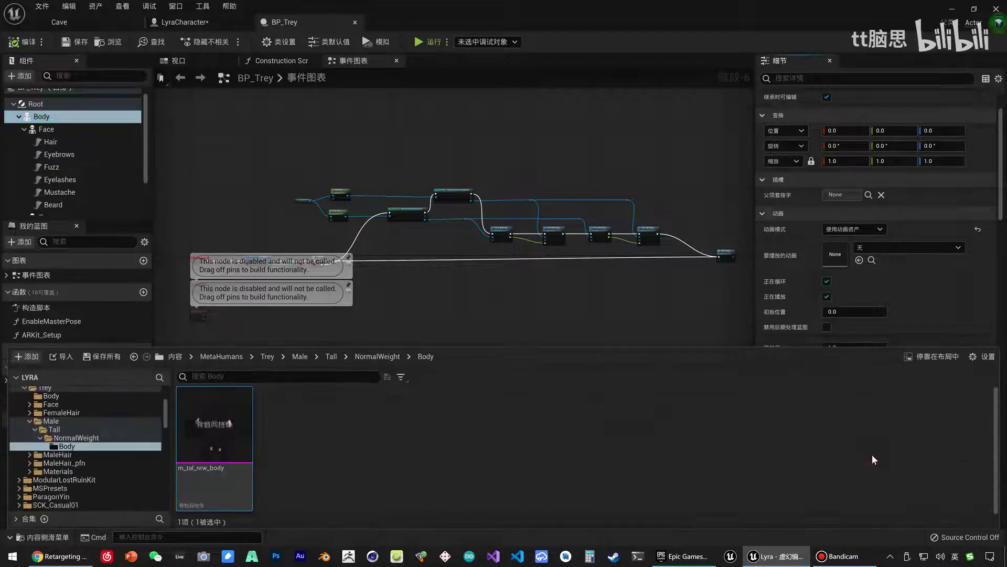
click(200, 26)
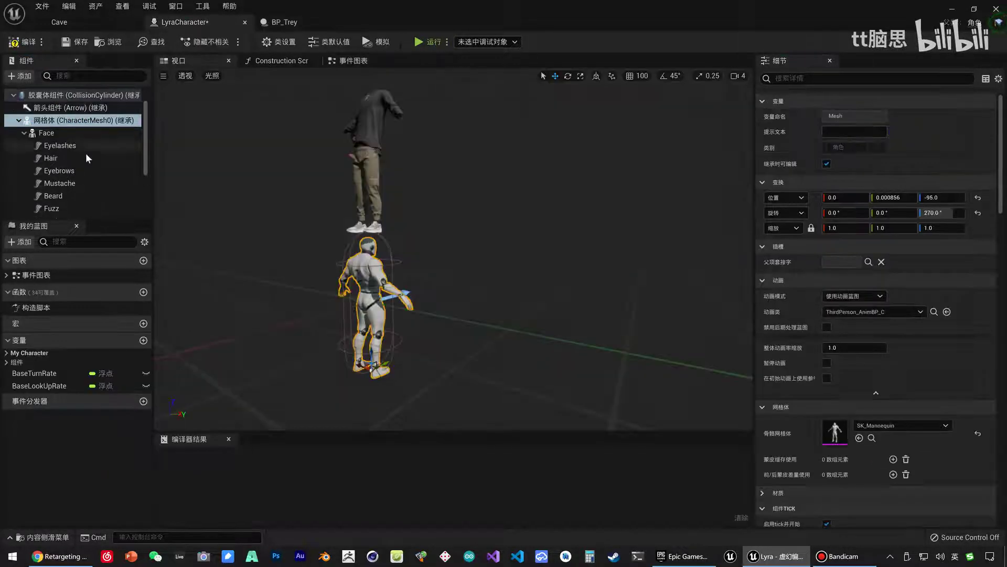
click(39, 122)
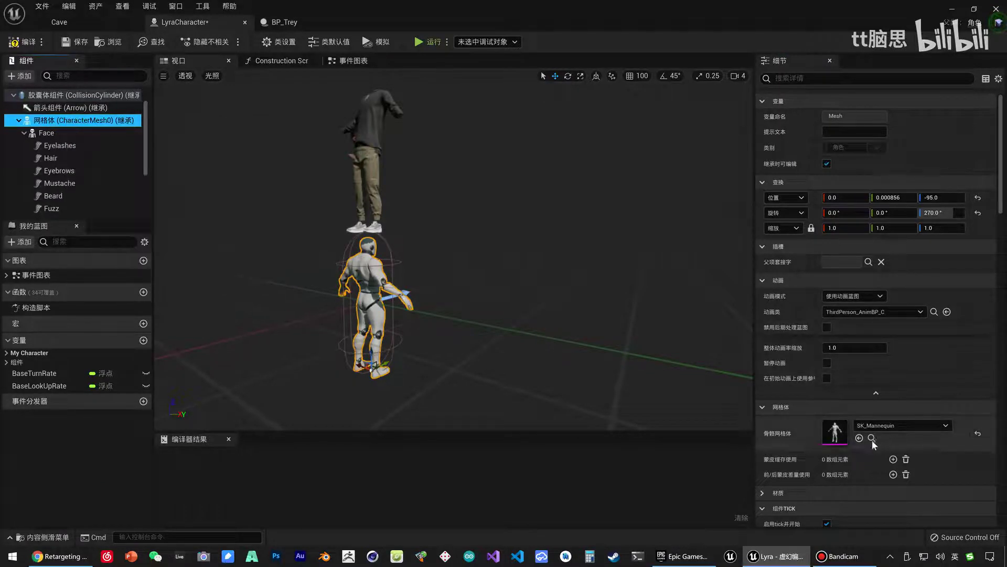
click(859, 439)
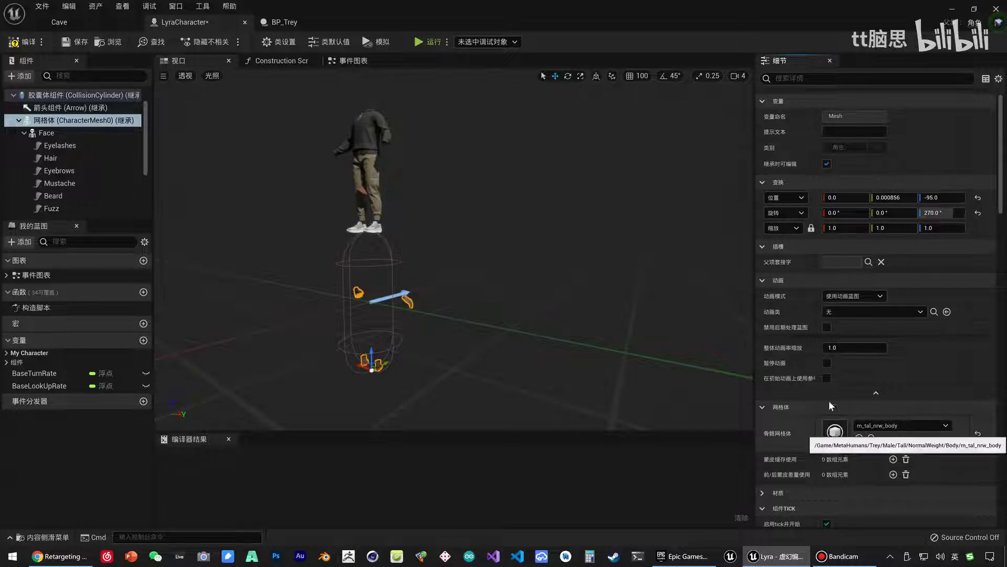
Reset location and rotation to zero for Face, its grooms, Torso, Legs and Feet.
click(42, 133)
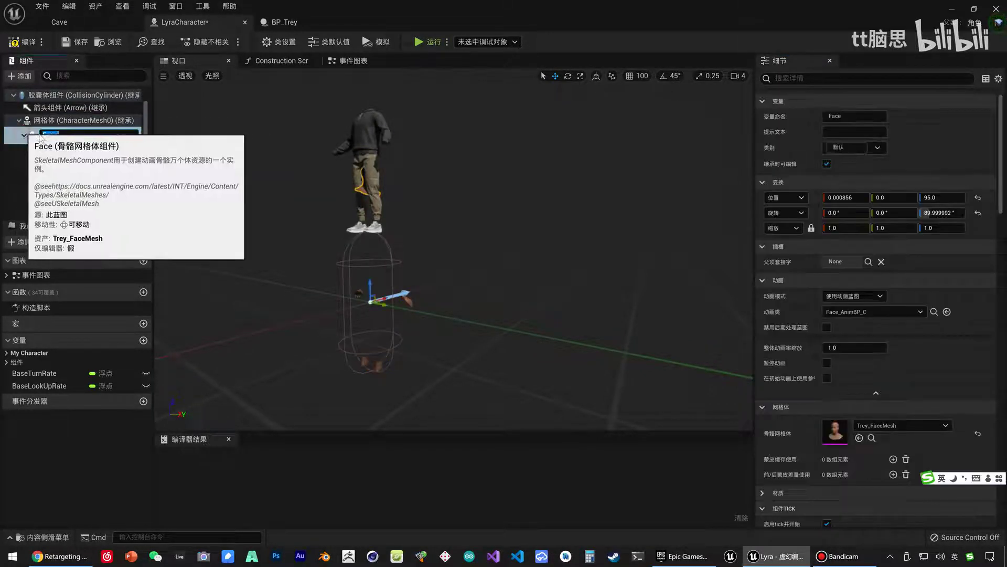
double_click(42, 134)
click(55, 136)
scroll(52, 140, down, 1)
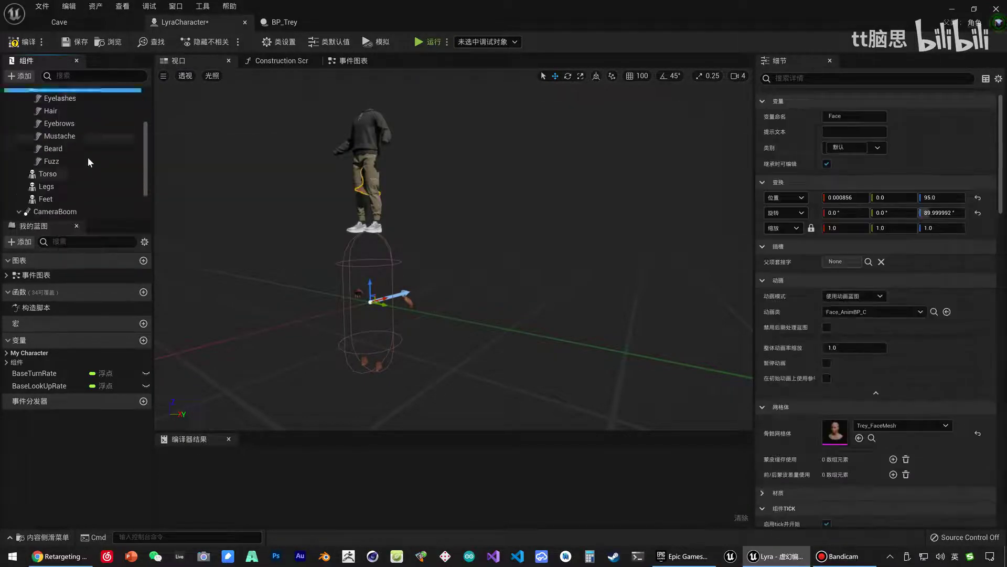
shift+click(66, 135)
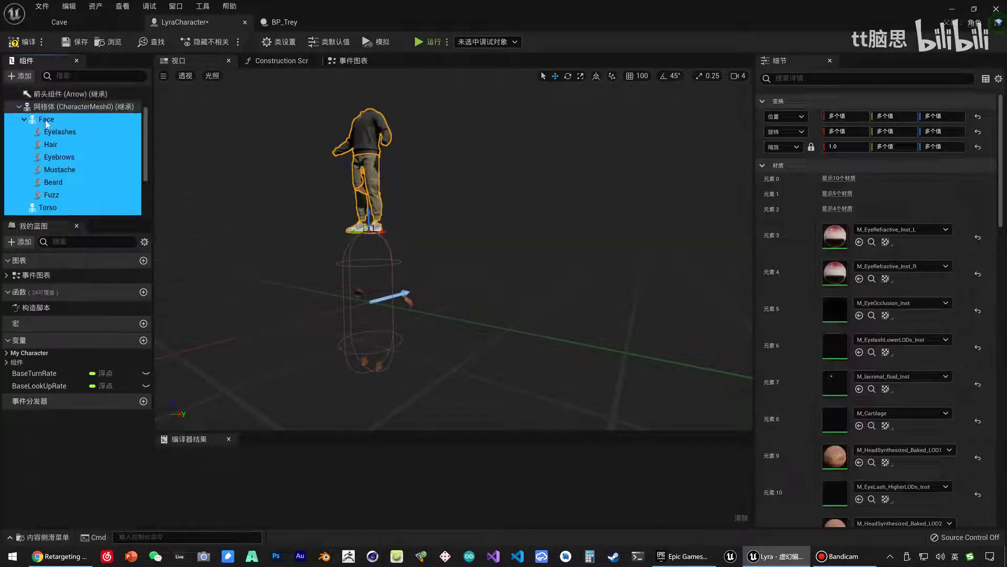
click(978, 117)
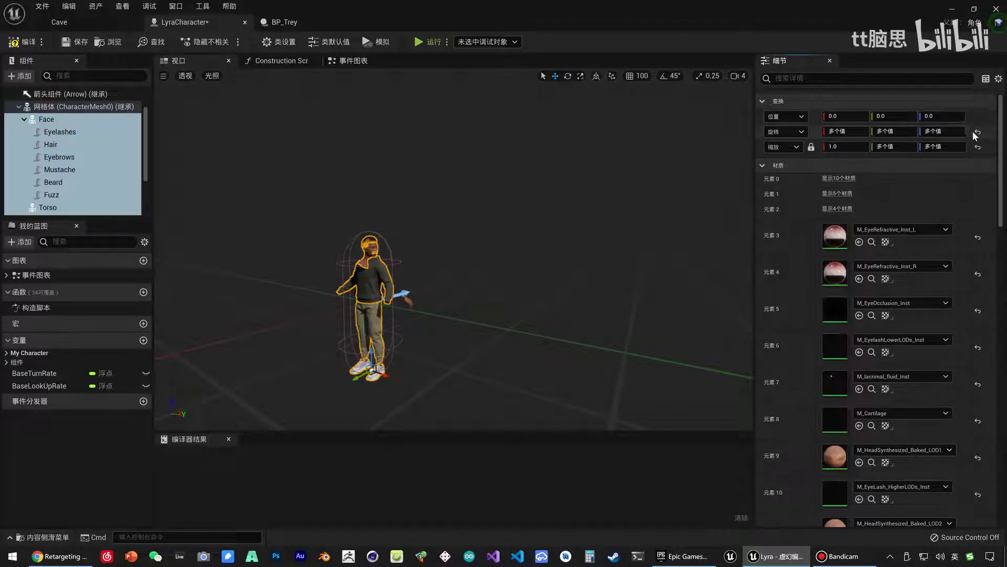
click(978, 132)
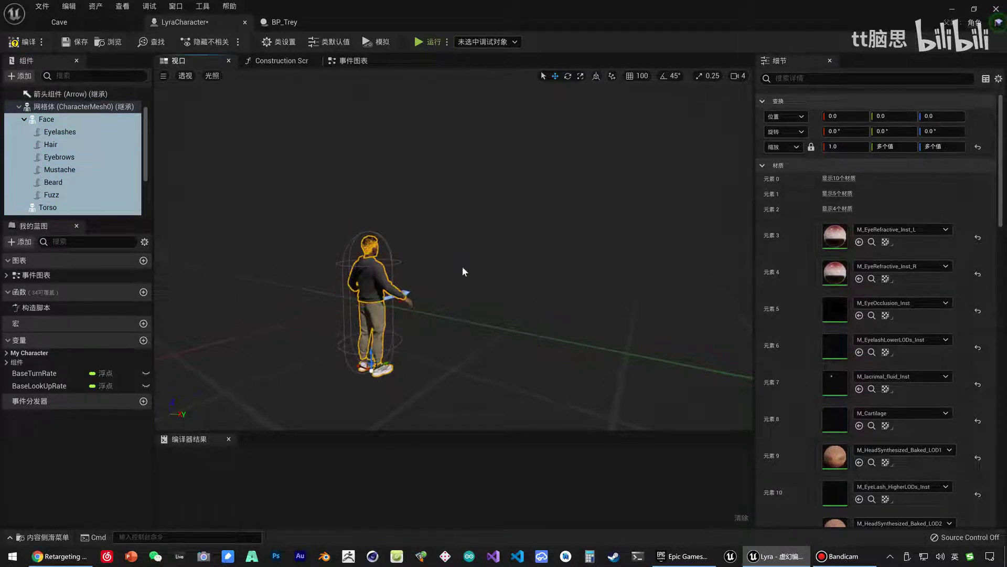
drag(462, 272, 451, 272)
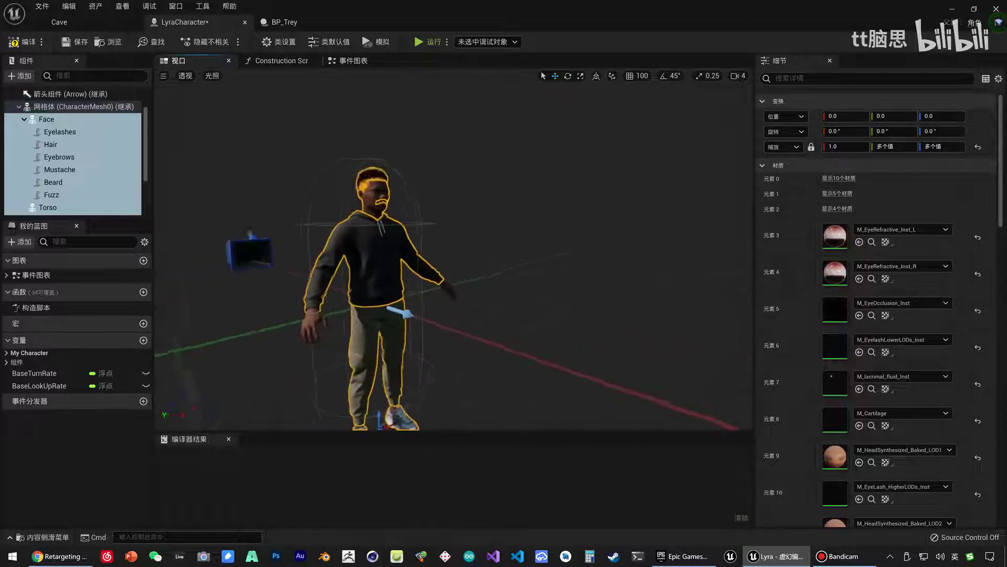
Check the whole Trey character in the viewport, then compile LyraCharacter.
click(79, 106)
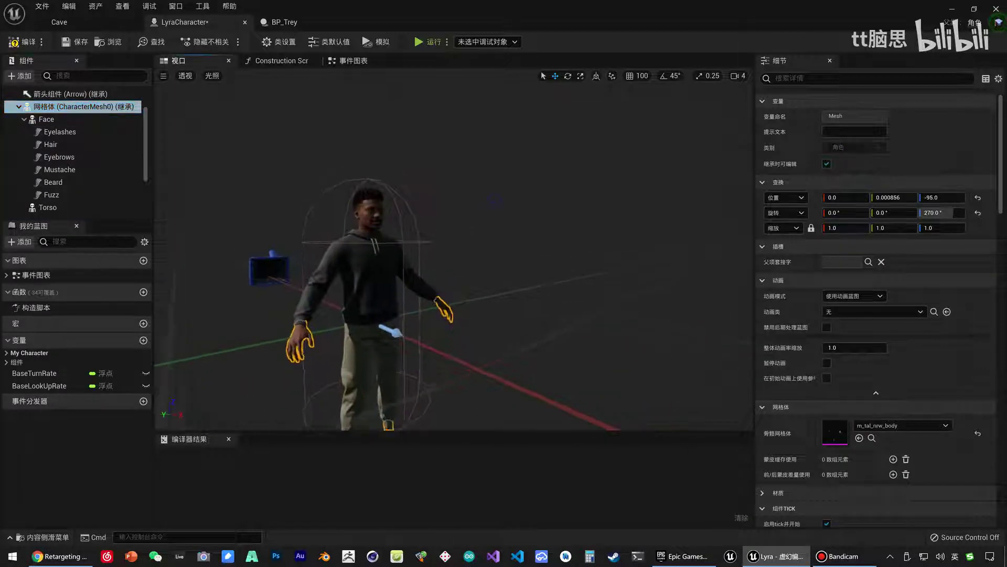
drag(494, 200, 495, 201)
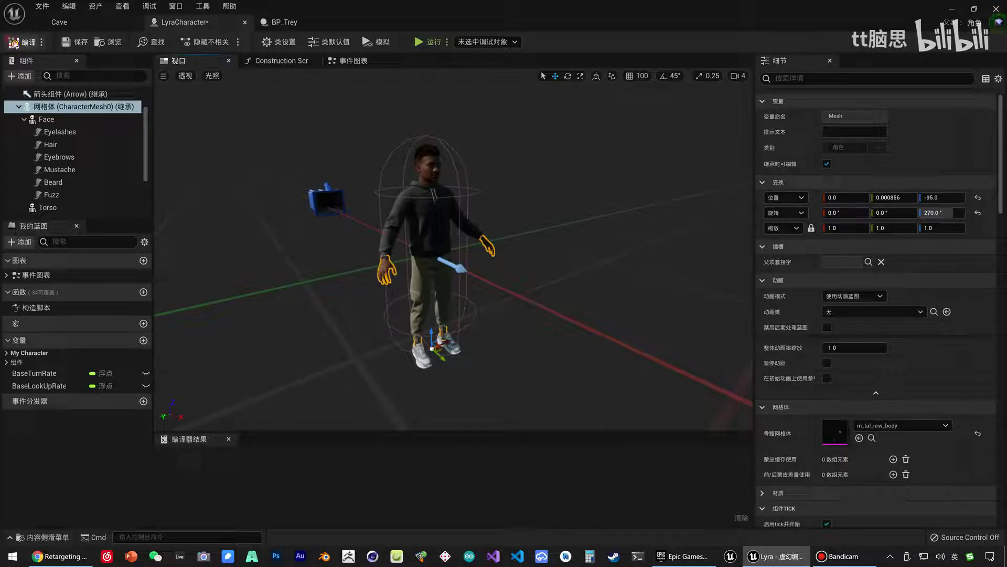
click(77, 44)
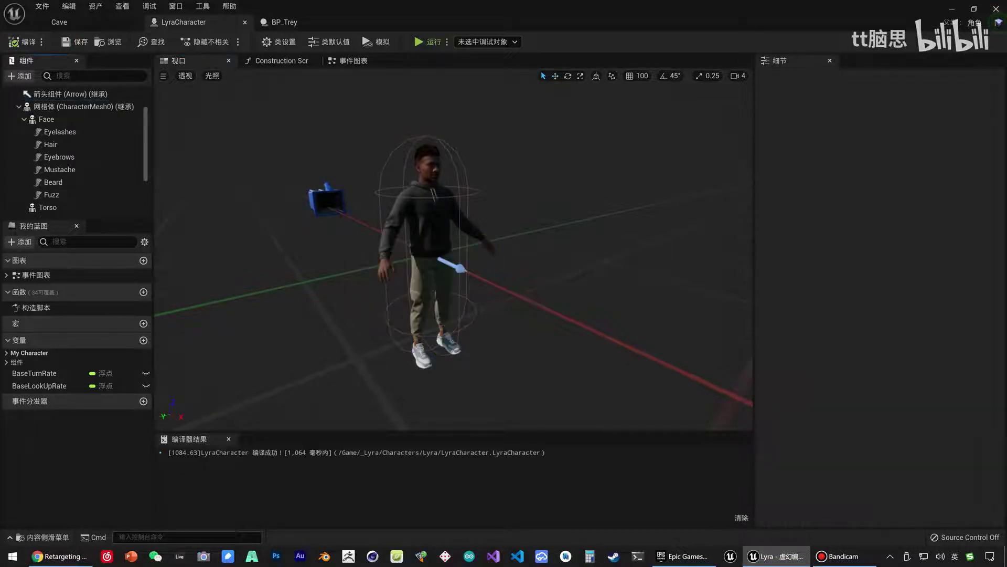